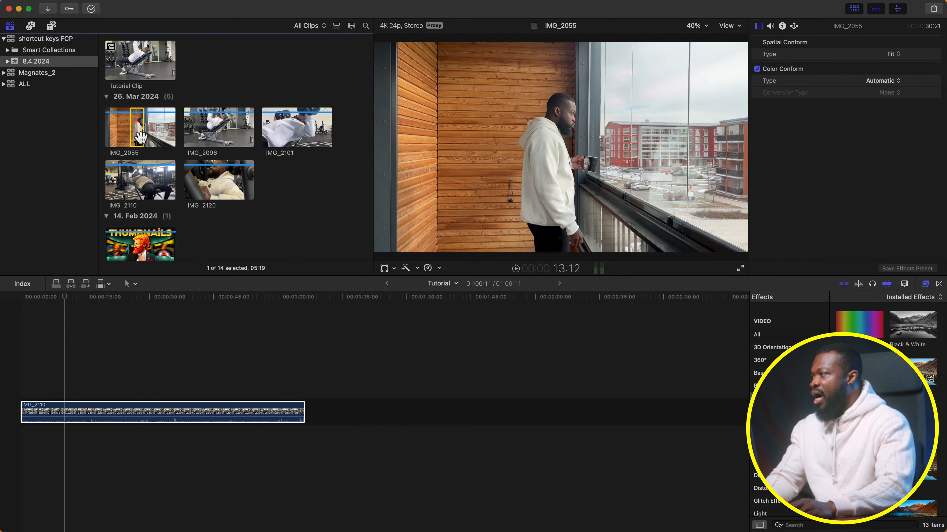
Append the selected IMG_2055 range to the end of the storyline, and connect the same range above IMG_2110 at 38:20
key(e)
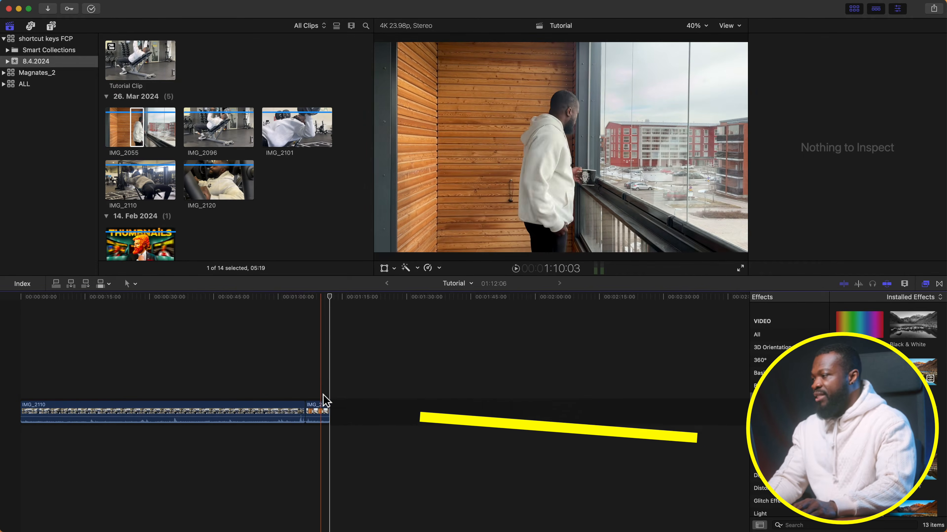
click(242, 367)
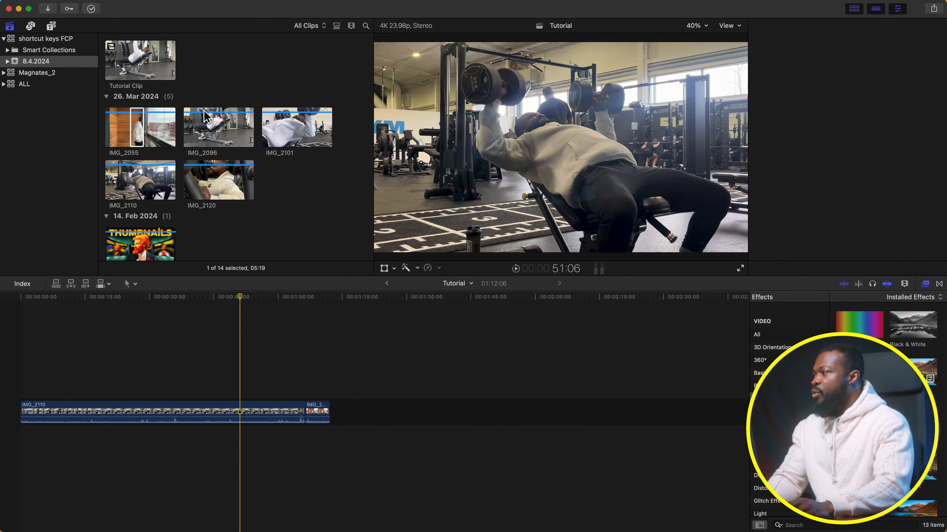
click(190, 381)
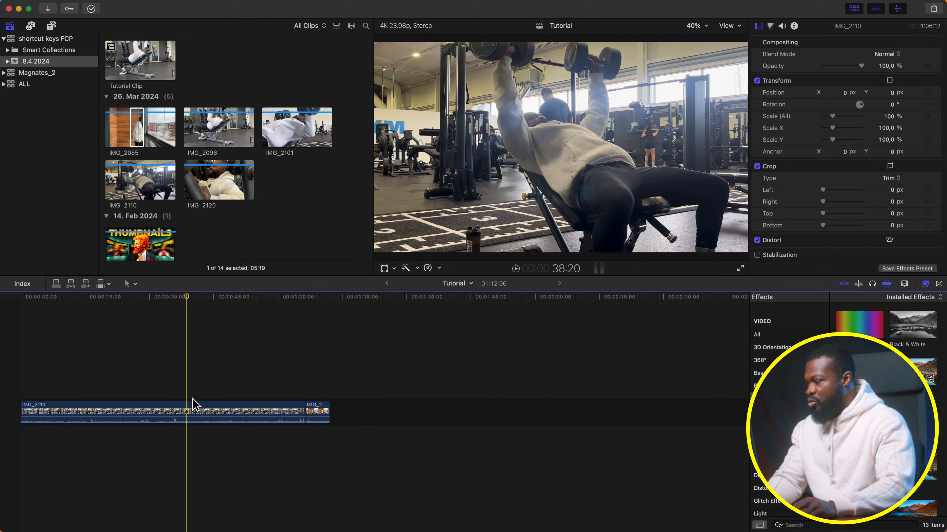
click(192, 412)
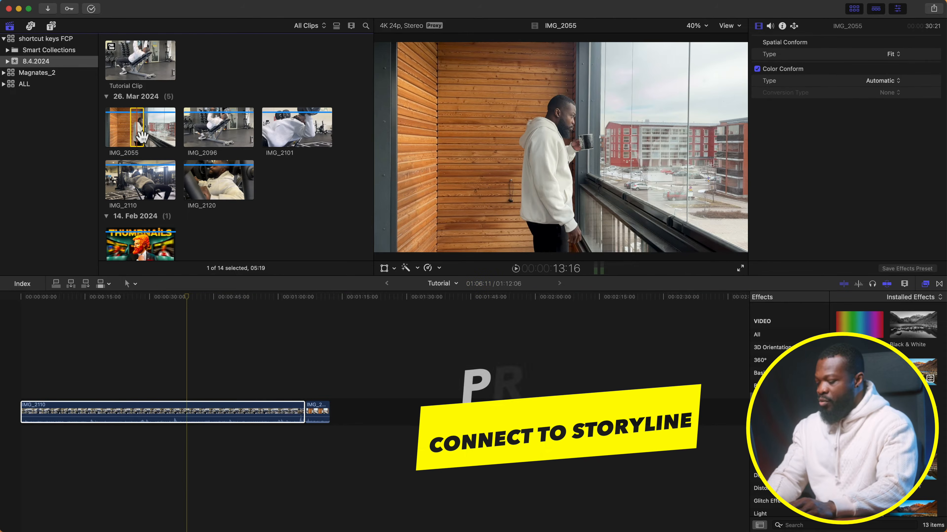
key(q)
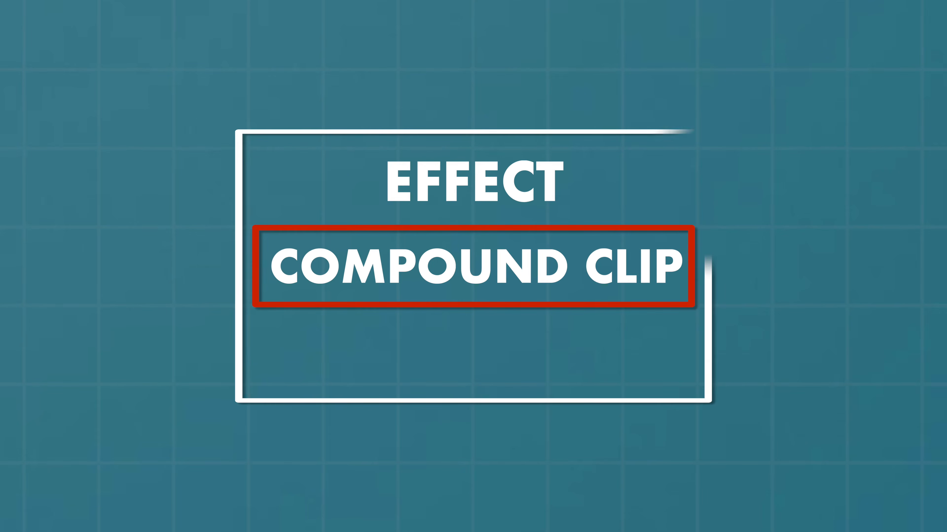
Combine all the timeline clips into a compound clip named "nanana" in the 8.4.2024 event
drag(306, 323, 634, 423)
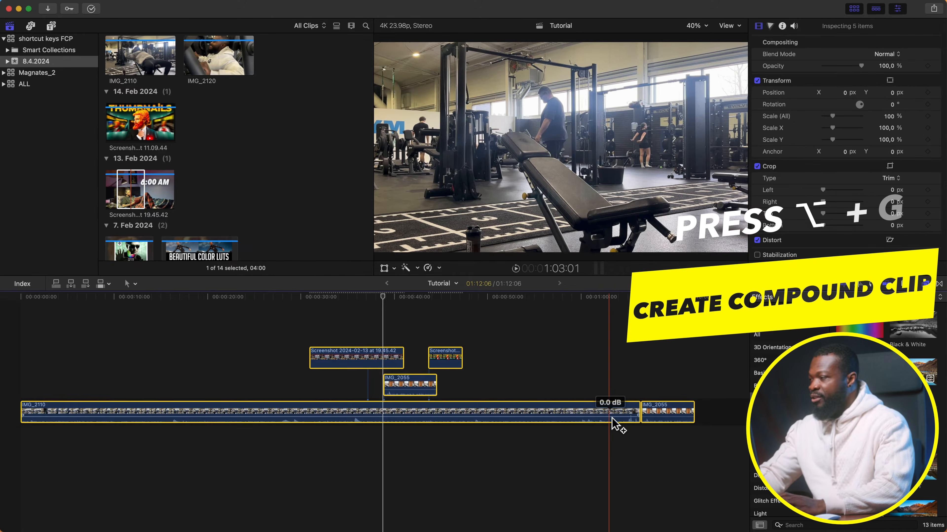
key(alt+g)
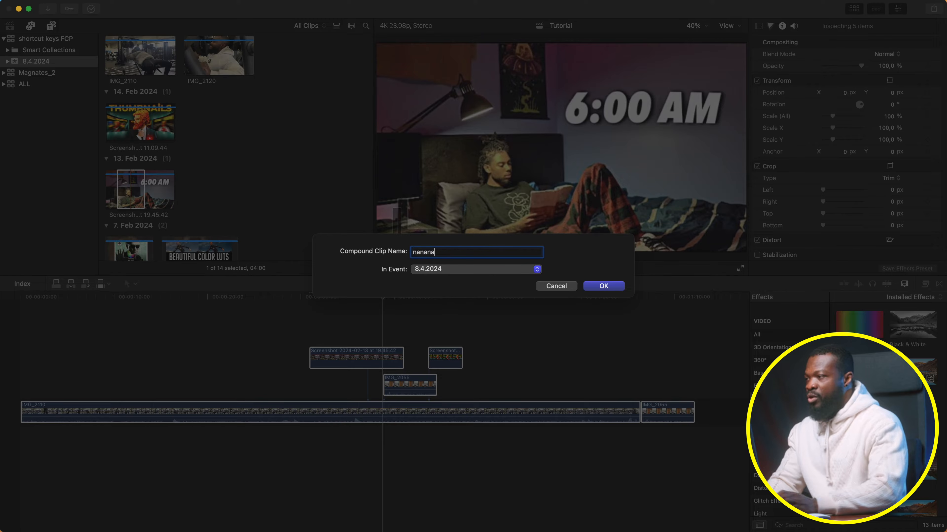
click(602, 286)
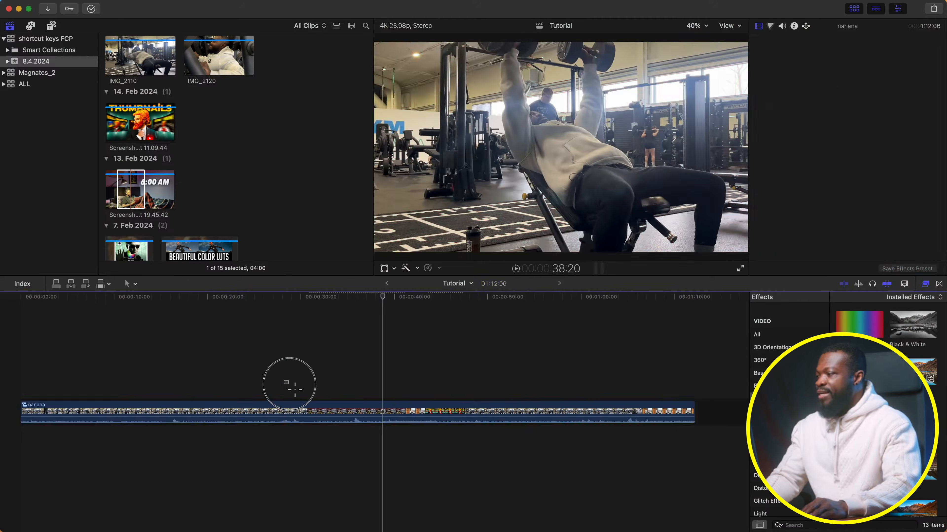
Break apart the nanana compound clip into its individual clips
drag(285, 380, 354, 417)
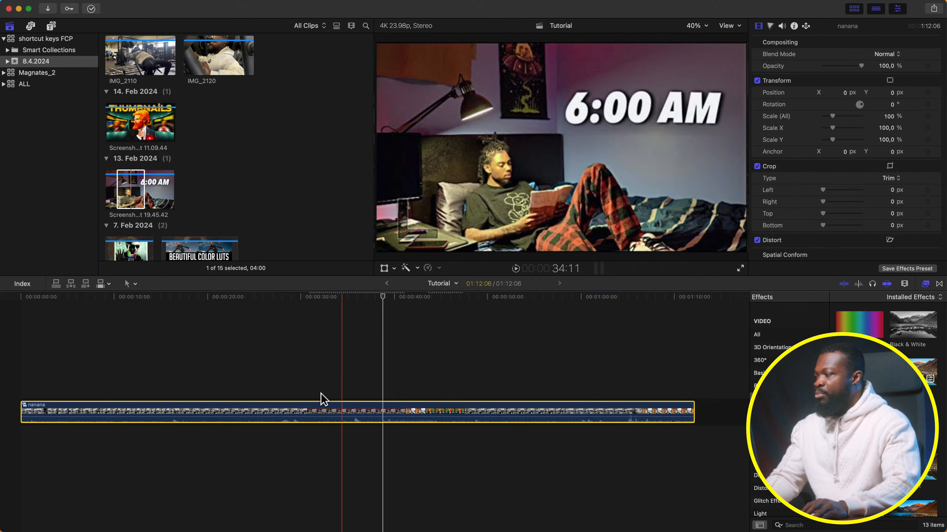
drag(301, 387, 355, 408)
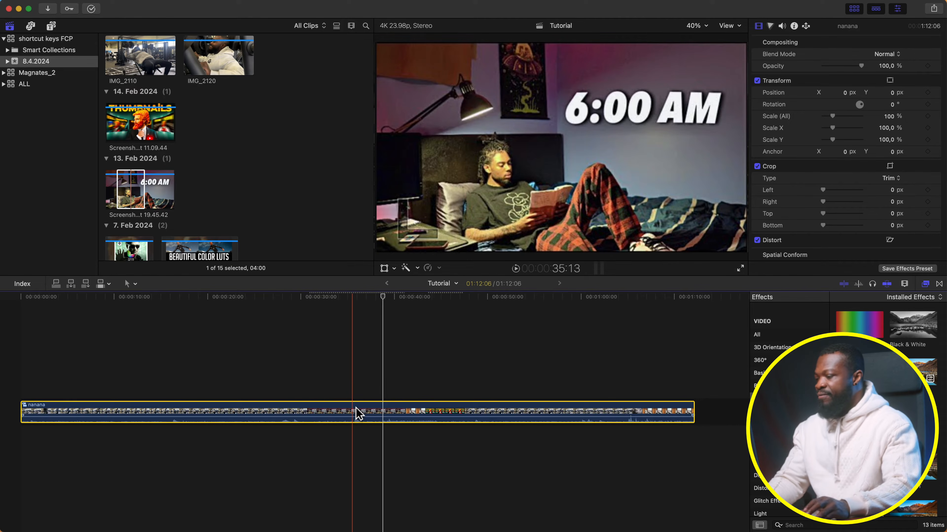
key(shift+super+g)
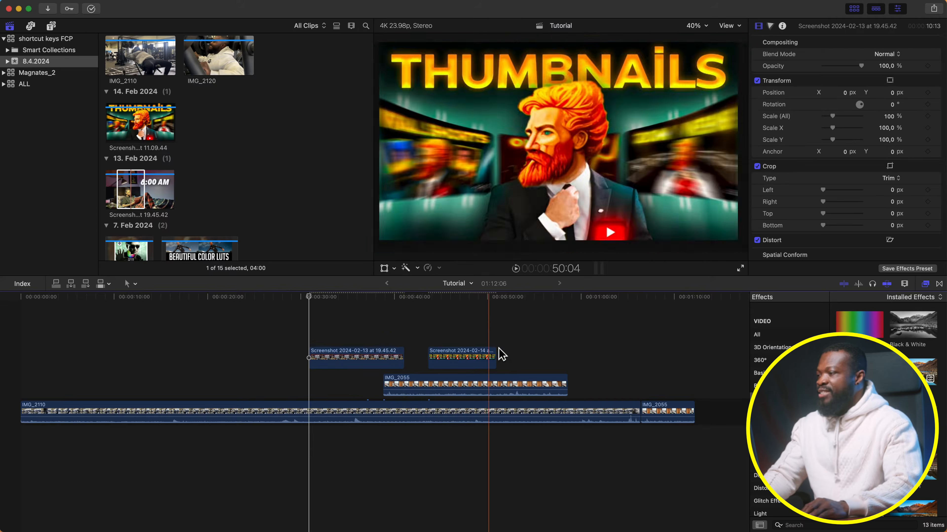
Trim the end of the connected IMG_2055 clip to the playhead at 53:08, and undo the trim
click(531, 388)
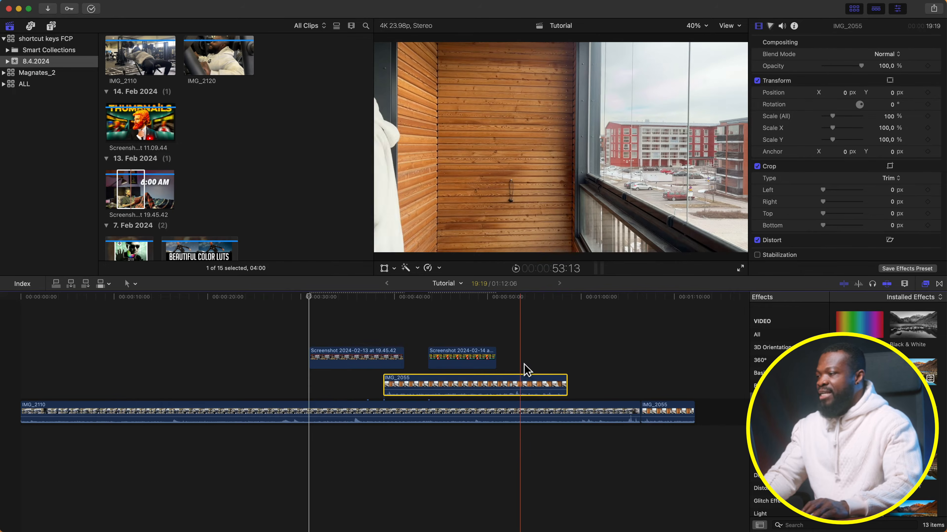
click(520, 369)
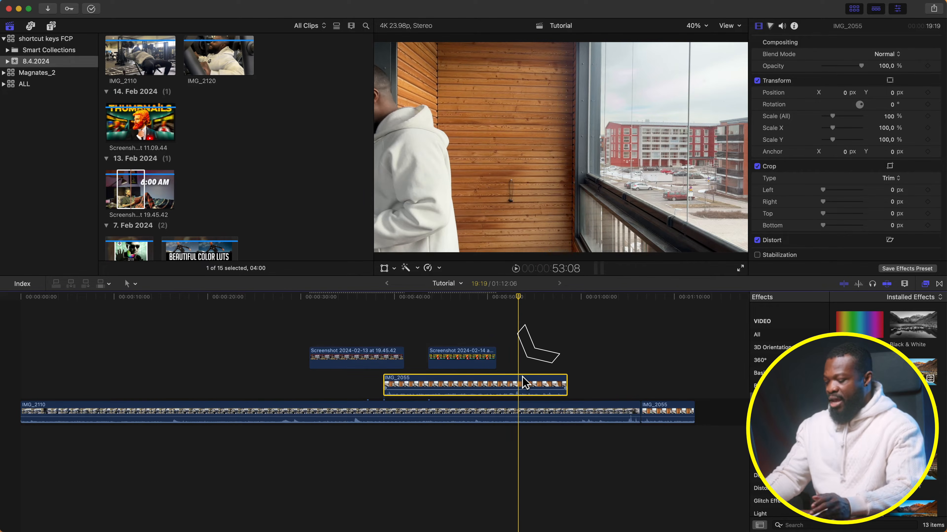
key(alt+bracketright)
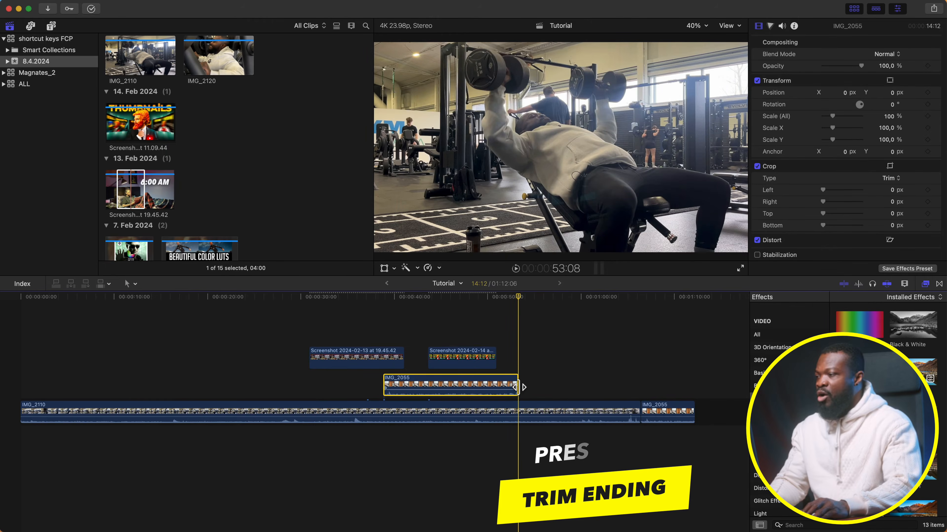
key(super+z)
Move the connected IMG_2055 clip flush with the end of the timeline, and trim its start to the playhead at 55:11
drag(462, 384, 588, 384)
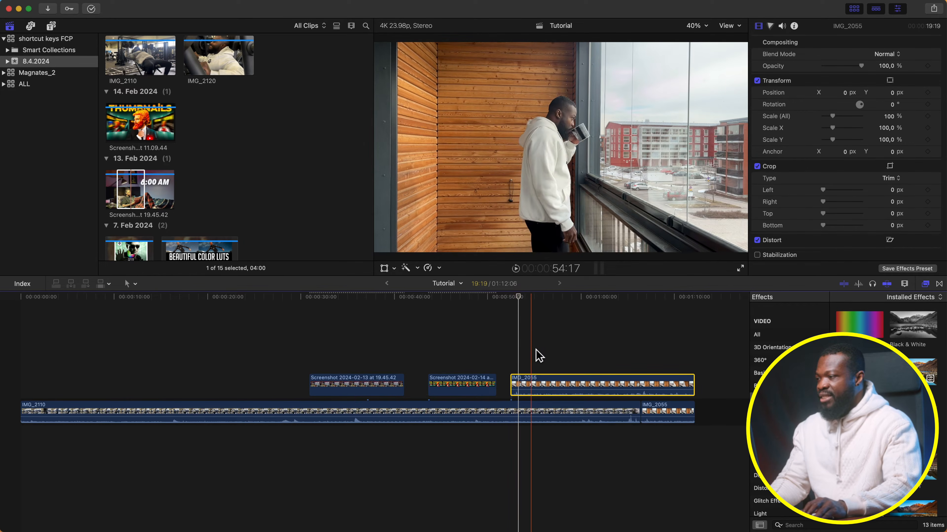
click(541, 382)
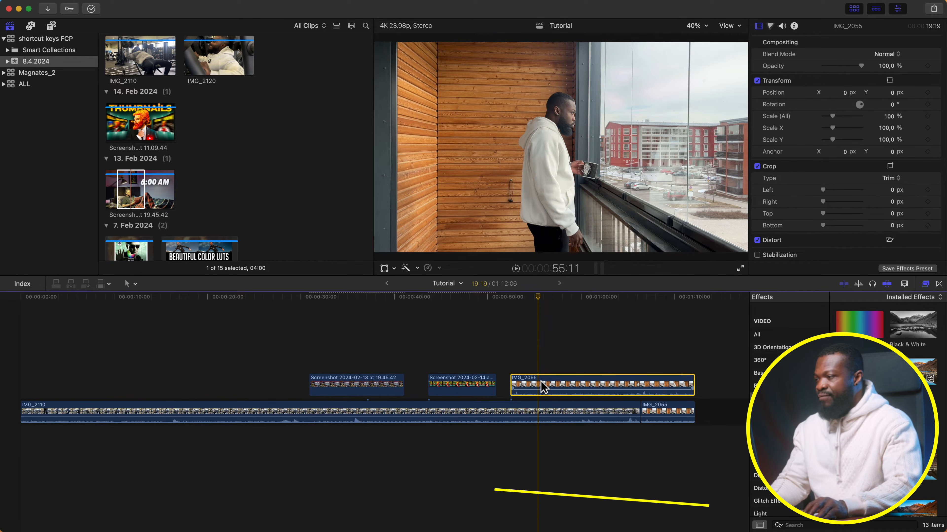
key(alt+bracketleft)
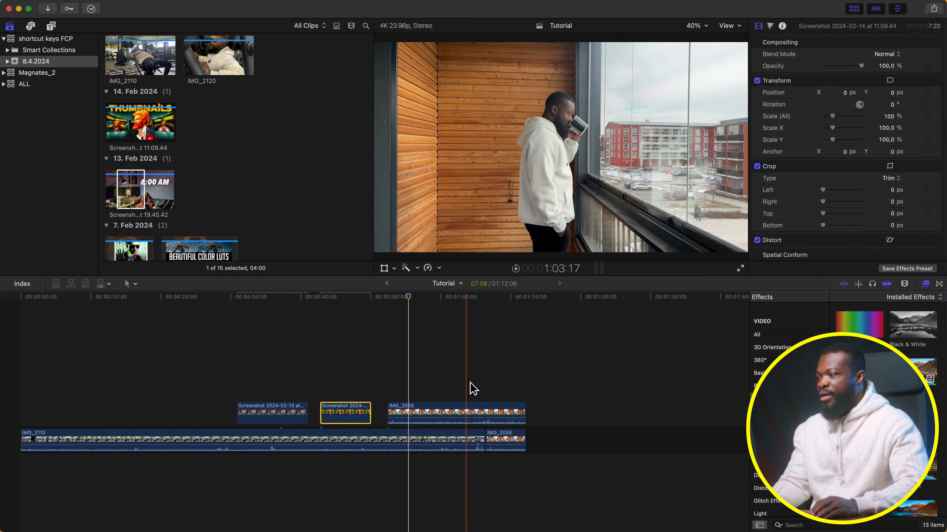
Stack both screenshot clips above the connected IMG_2055 with aligned starts, and trim the ends of all three to 1:00:07
drag(359, 415, 414, 389)
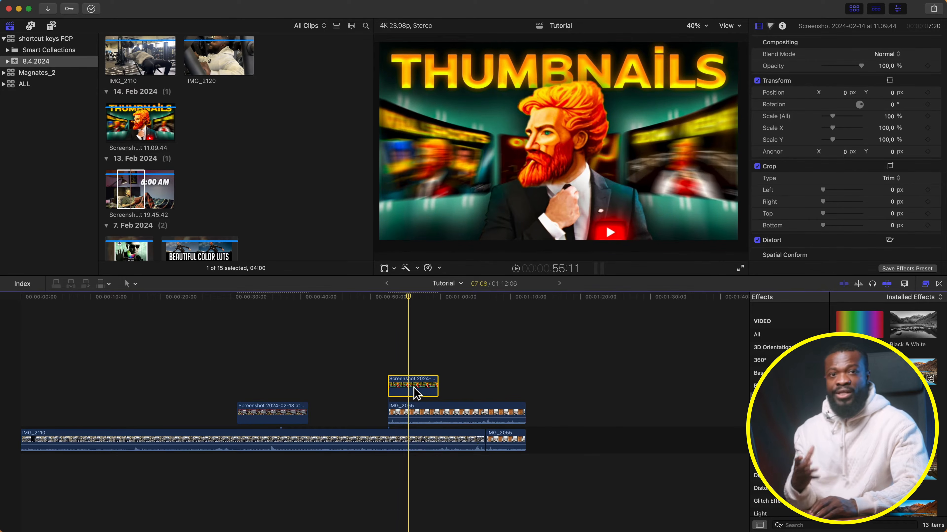
drag(296, 401, 420, 365)
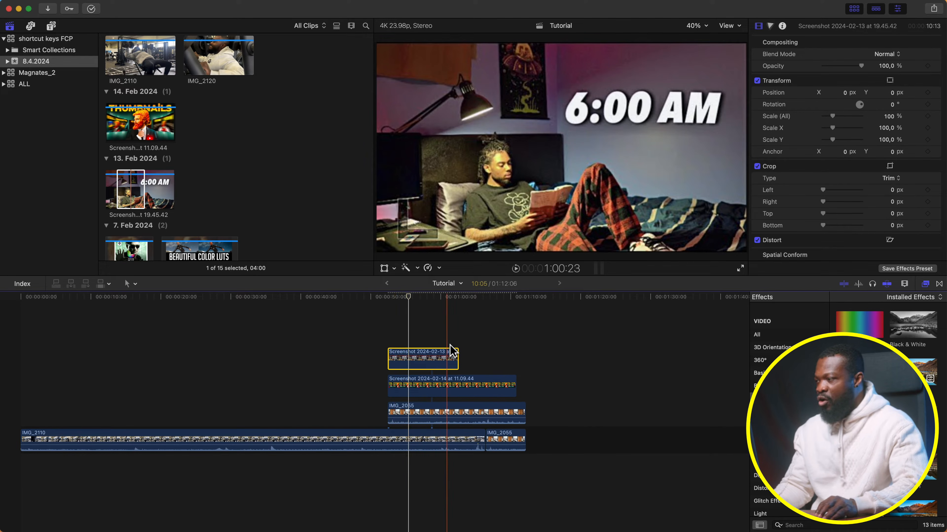
drag(412, 326, 425, 414)
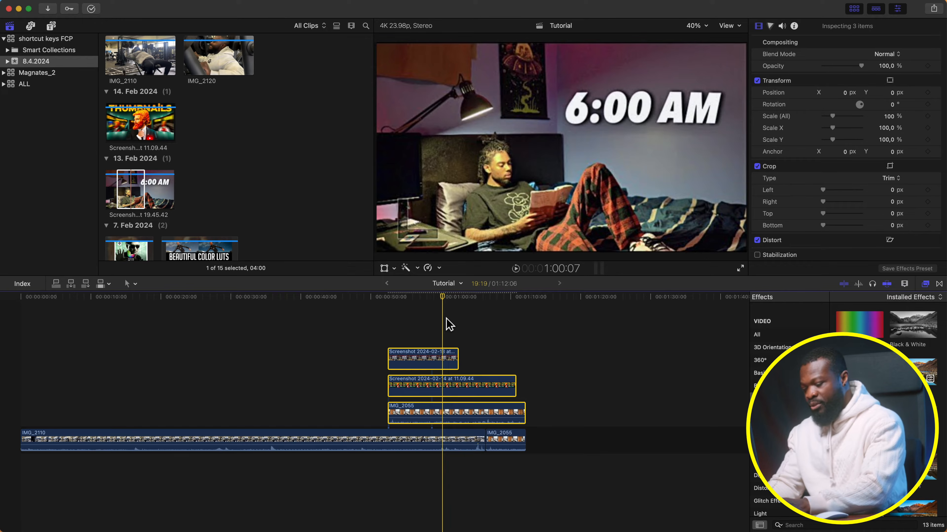
key(alt+bracketright)
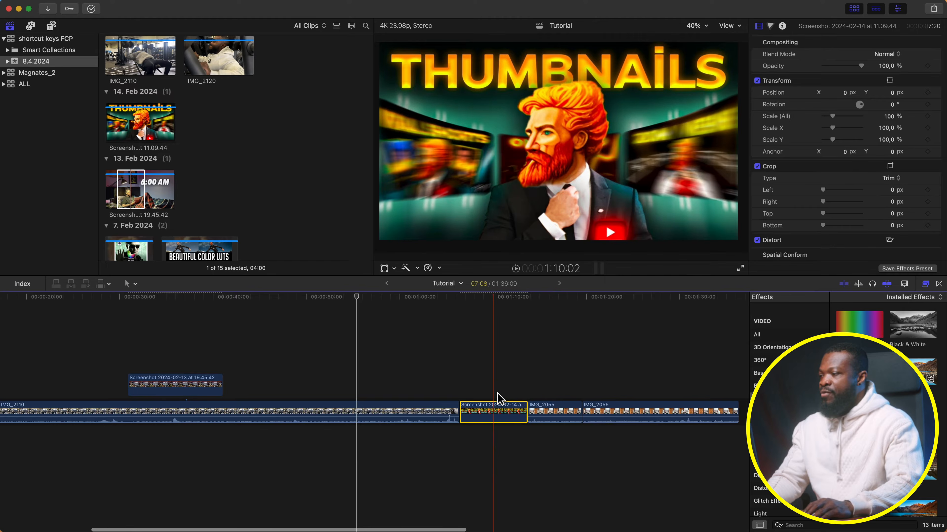
Lift the Screenshot 2024-02-14 clip out of the primary storyline, and collapse it back into the storyline from an earlier position above IMG_2110
click(492, 403)
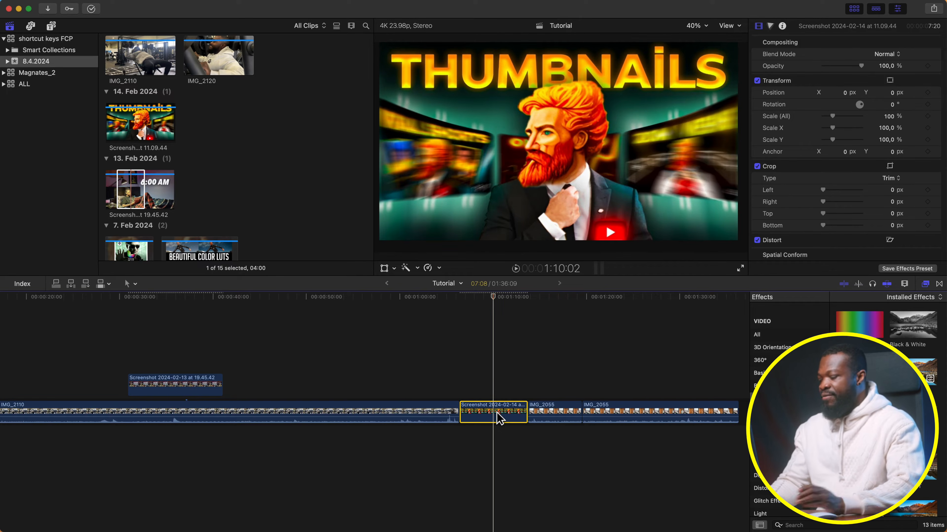
key(alt+super+Up)
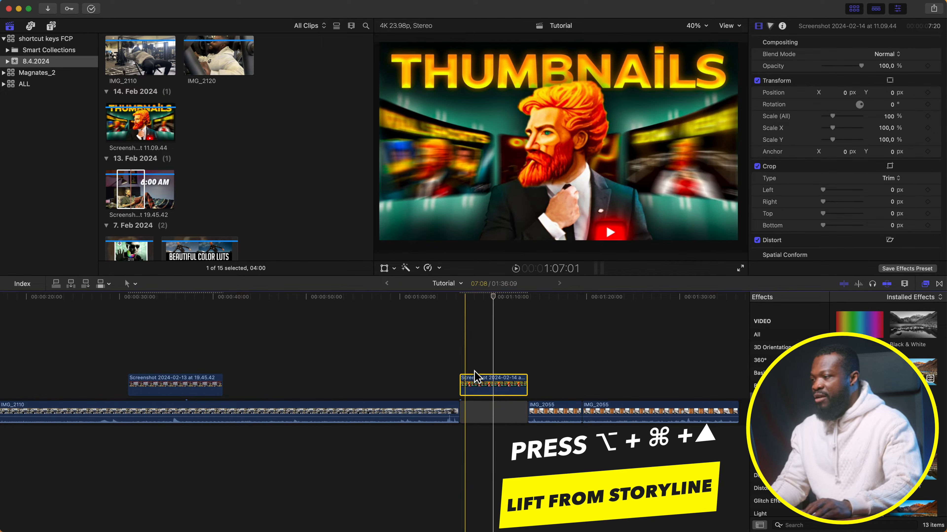
drag(481, 387, 378, 382)
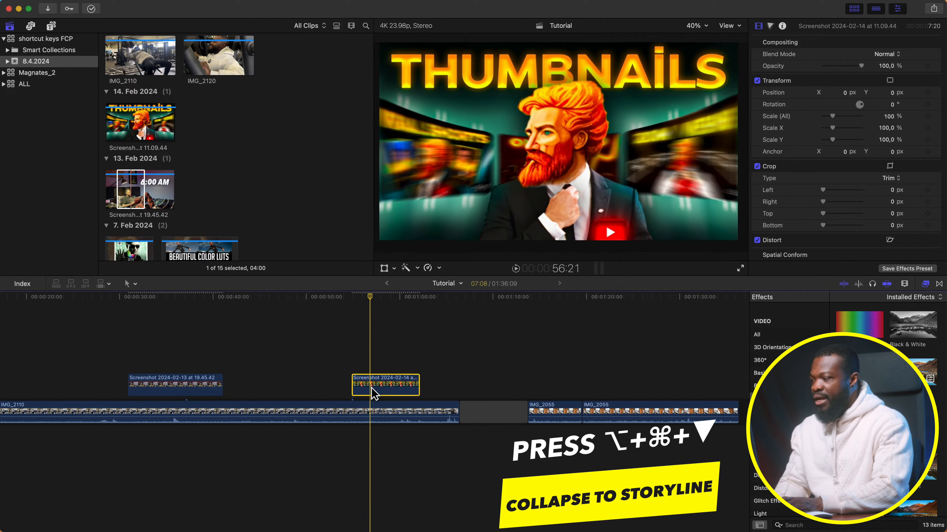
key(alt+super+Down)
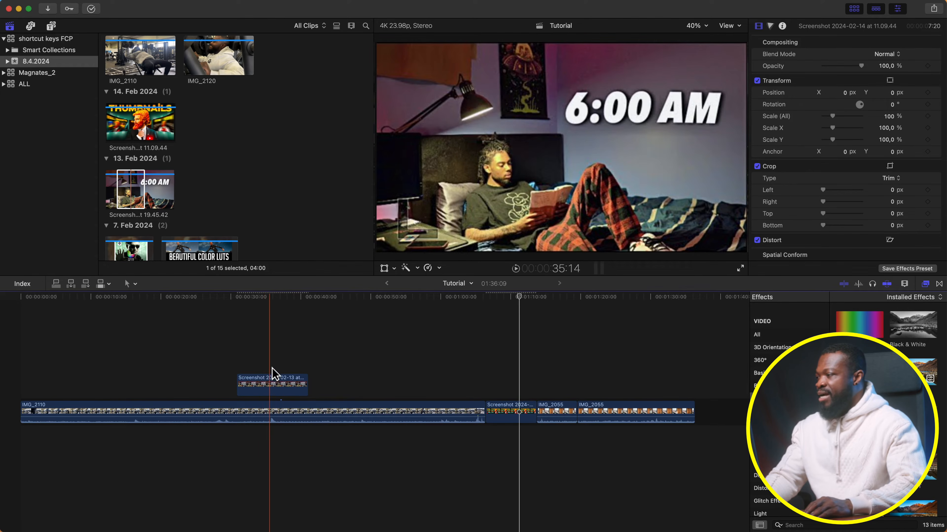
Split the connected Screenshot 2024-02-13 clip at 35:06 and the IMG_2110 clip at 52:10
click(266, 384)
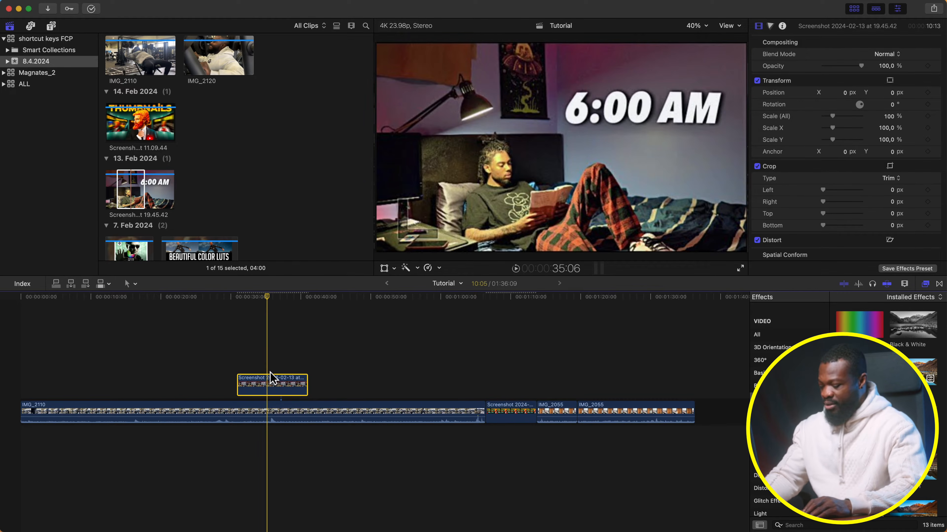
key(super+b)
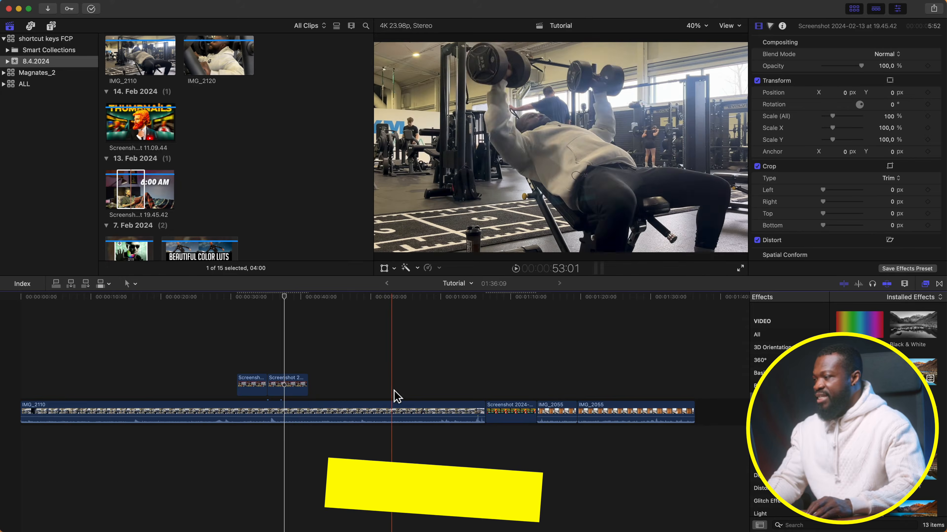
click(387, 412)
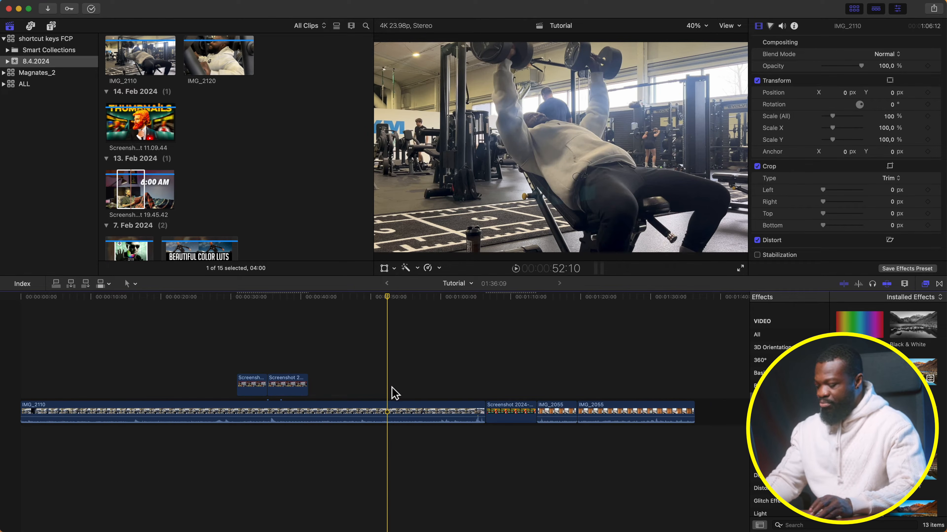
click(397, 417)
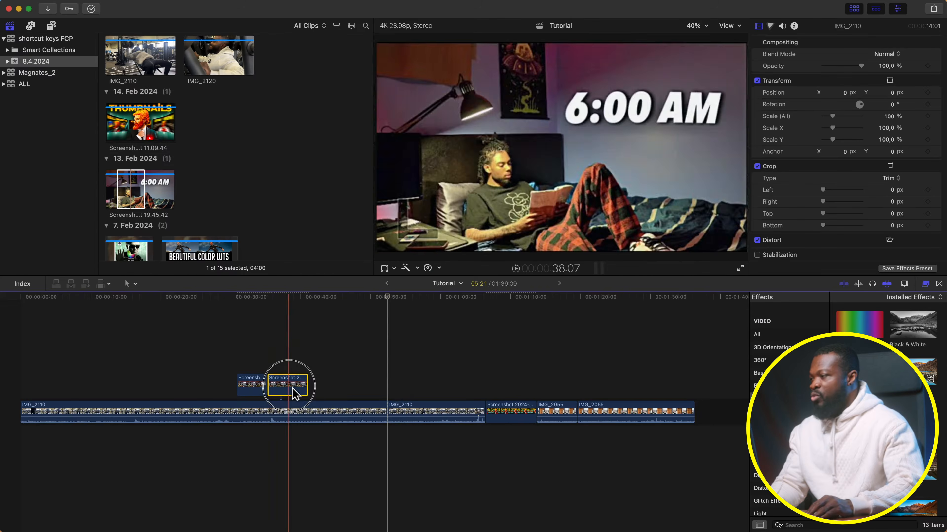
Move the second piece of the Screenshot 2024-02-13 clip over the IMG_2110 cut, and blade all clips at a slightly earlier point
drag(302, 391, 420, 388)
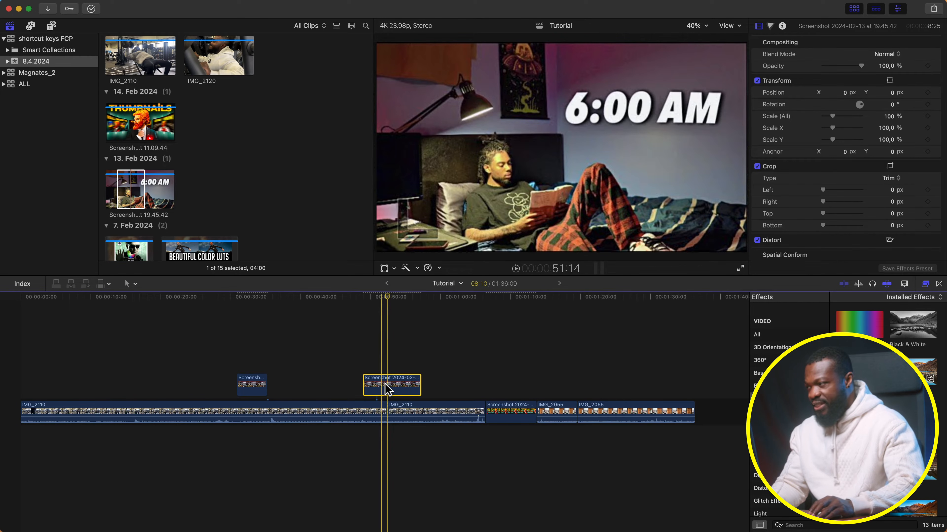
click(379, 350)
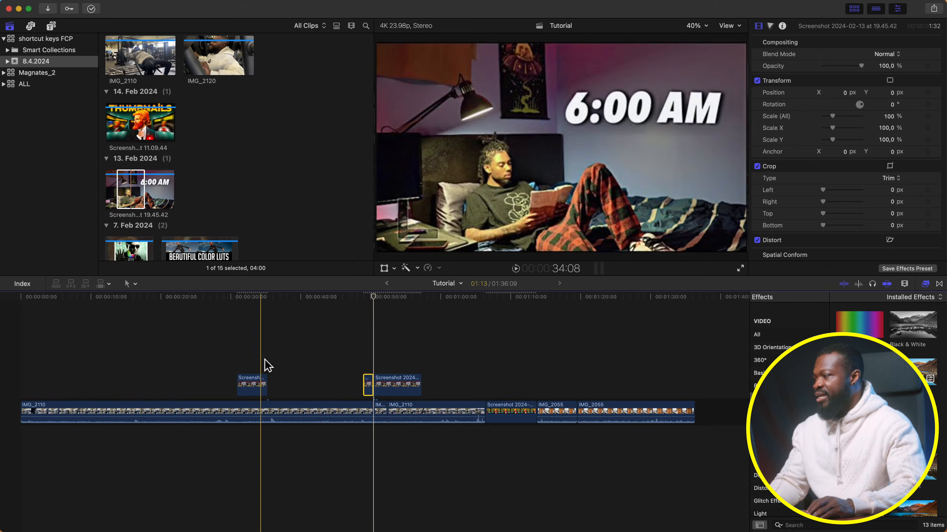
Stack both IMG_2055 clips and the Screenshot 2024-02-14 clip above the split part of IMG_2110, and select the stacked clips
drag(612, 417, 410, 358)
drag(550, 405, 393, 330)
drag(523, 412, 422, 320)
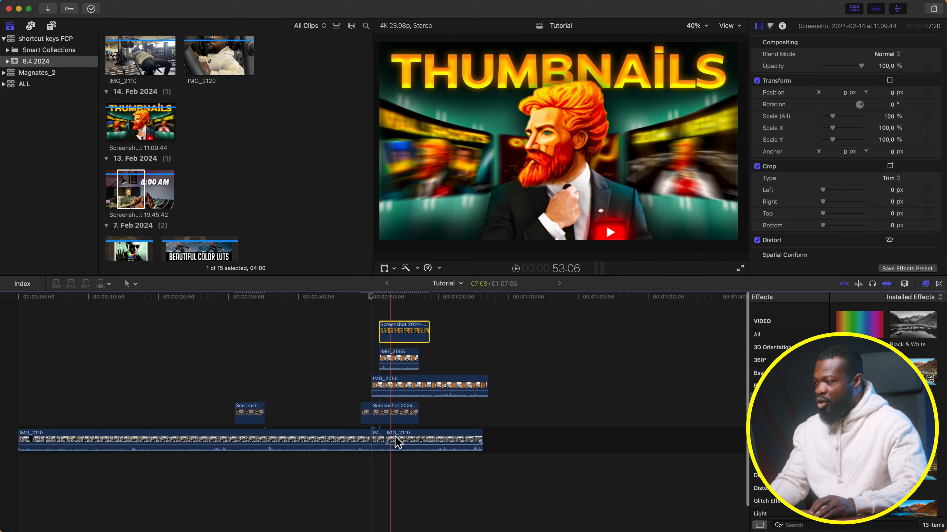
drag(404, 310, 412, 414)
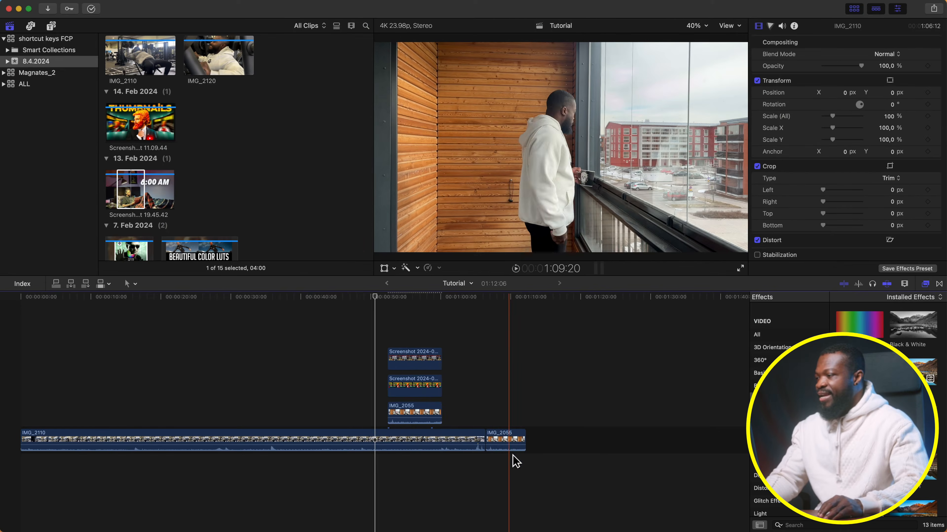
Move the storyline's IMG_2055 clip to the top of the connected stack, and blade all layers together at points within the stack
drag(510, 436, 423, 422)
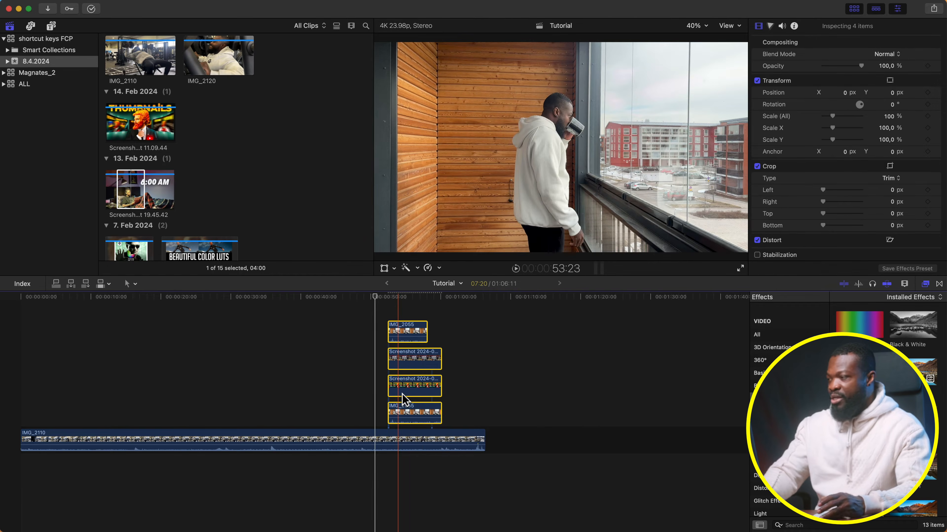
click(408, 317)
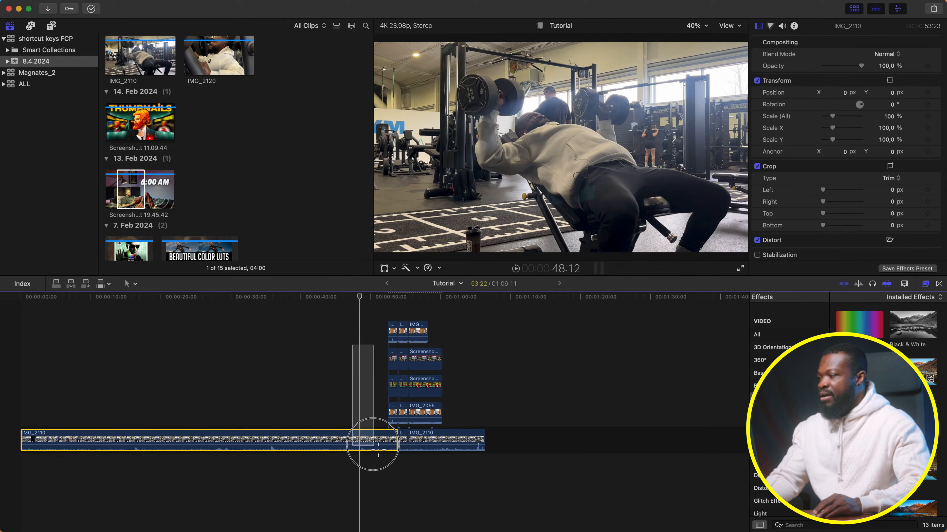
Zoom the timeline in around 46:07 of the IMG_2110 clip, and zoom back out to show the whole project
click(349, 388)
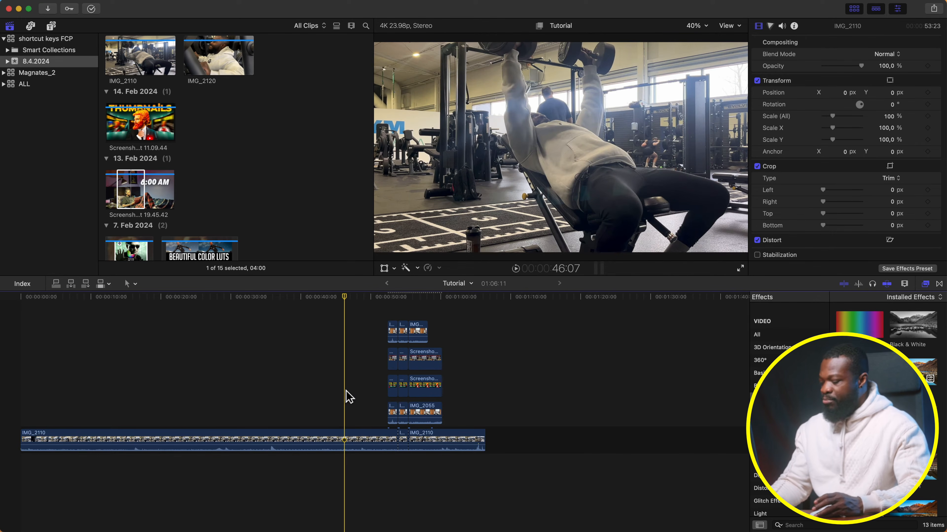
key(super+equal)
key(super+equal)
key(super+equal)
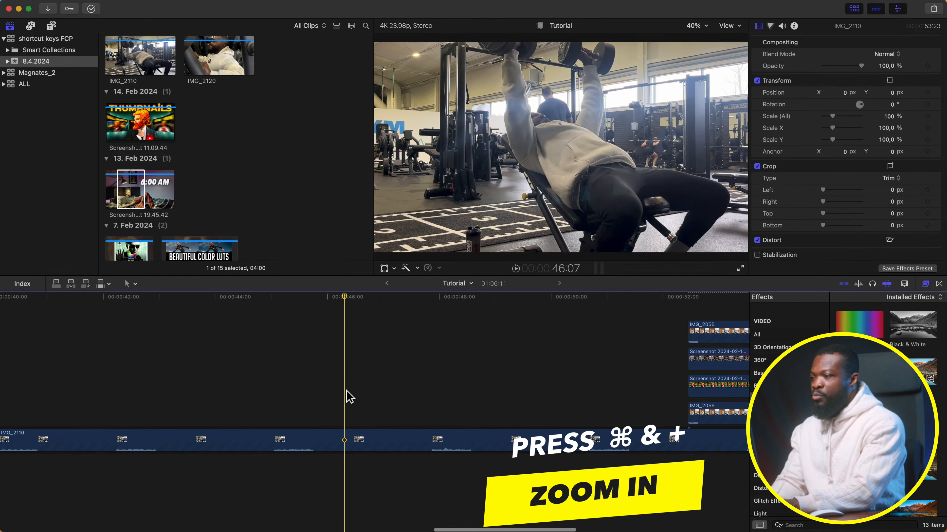
key(super+equal)
key(super+equal)
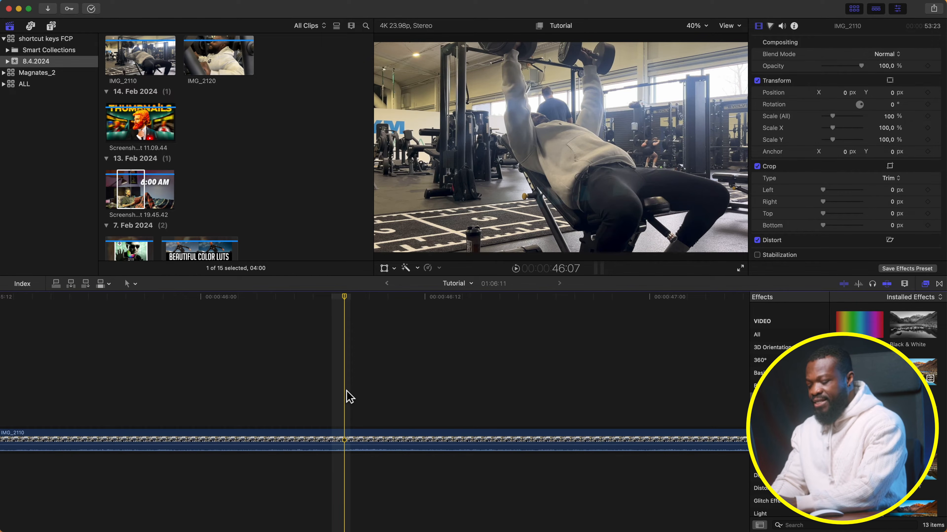
key(super+minus)
key(super+minus)
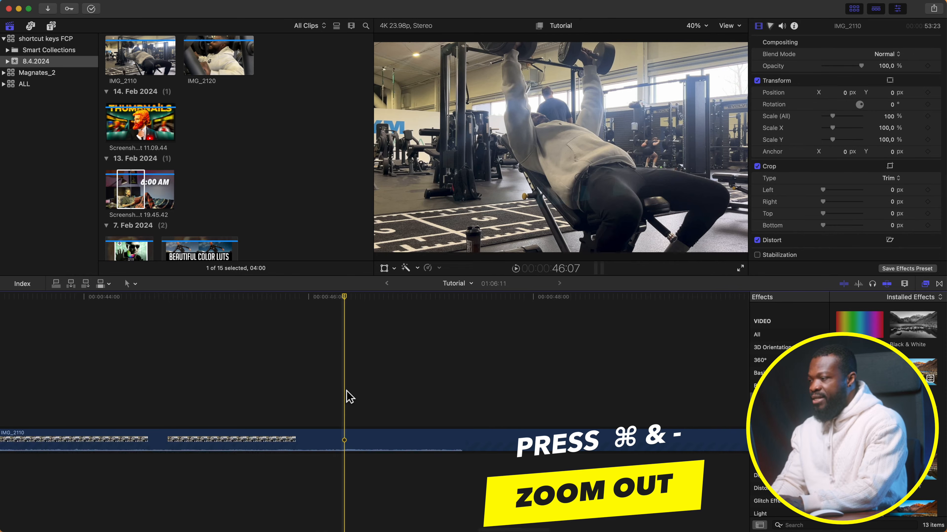
key(super+minus)
key(super+minus)
key(super+minus)
key(super+minus)
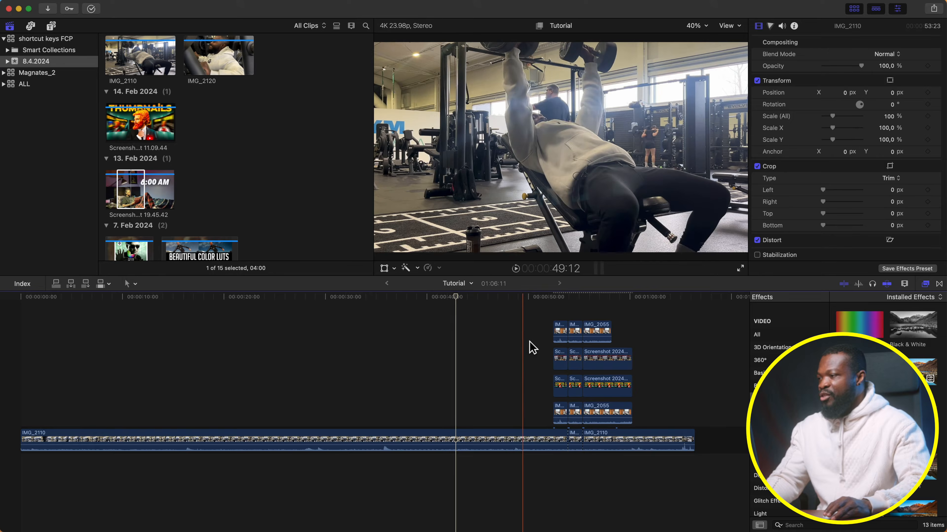
Delete the three IMG_2055 pieces in the top row of the stack, undoing and redoing the deletion
drag(545, 320, 646, 341)
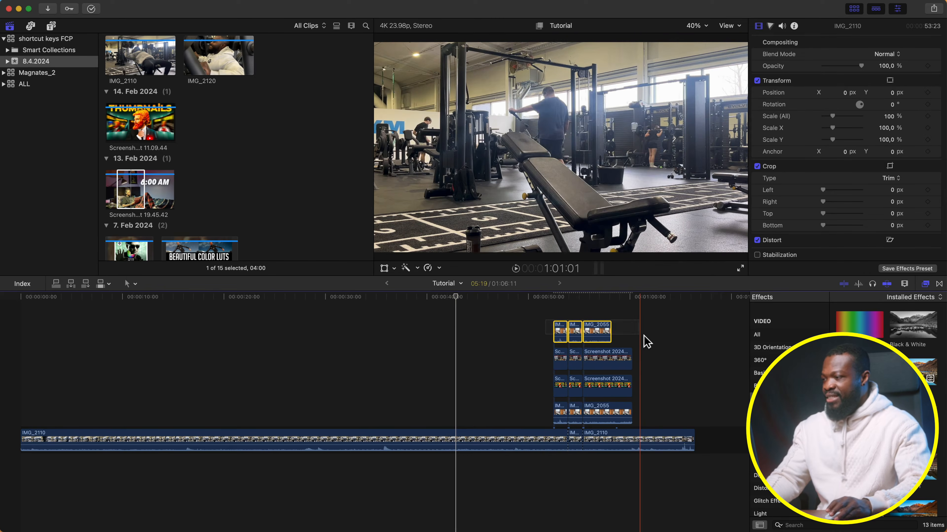
key(Delete)
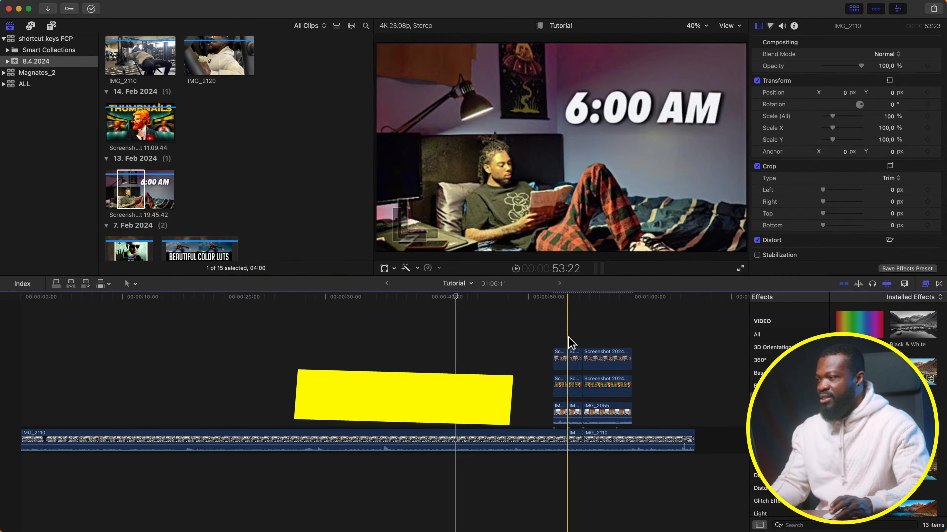
key(super+z)
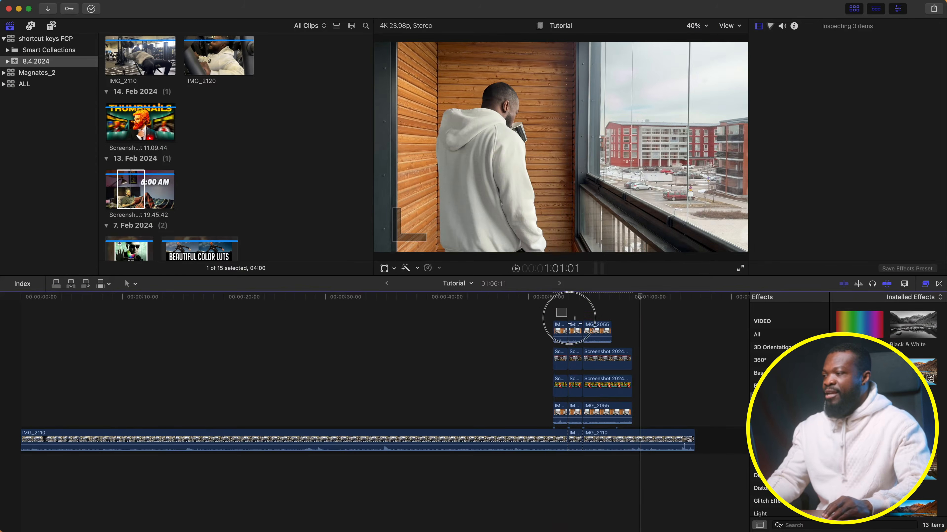
drag(567, 317, 599, 339)
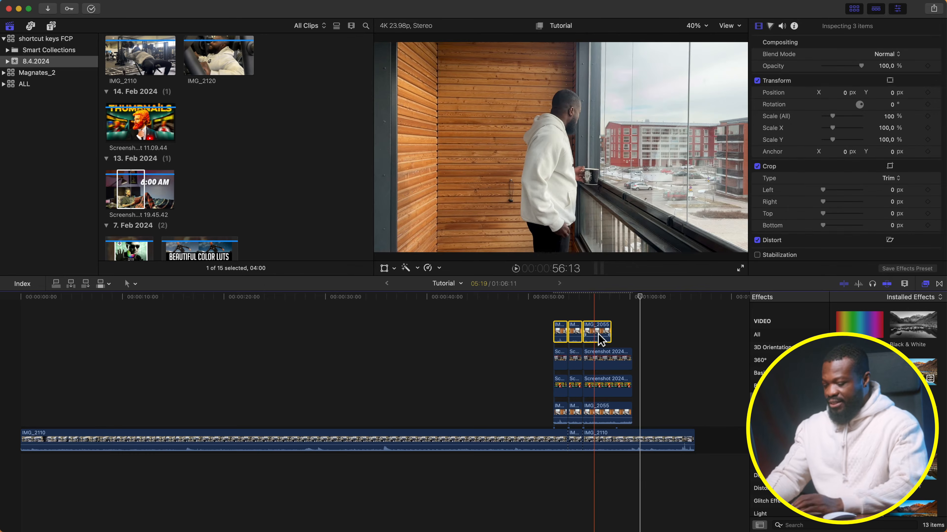
key(Delete)
key(super+z)
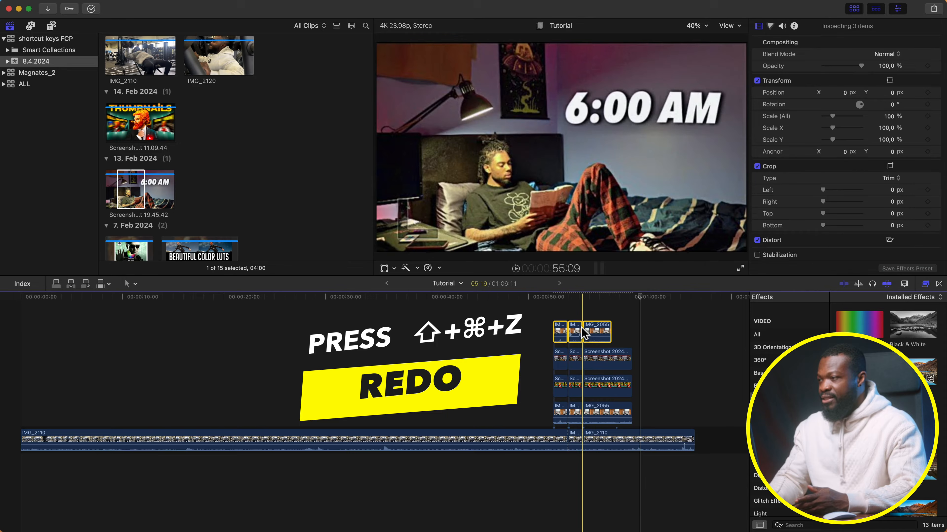
key(shift+super+z)
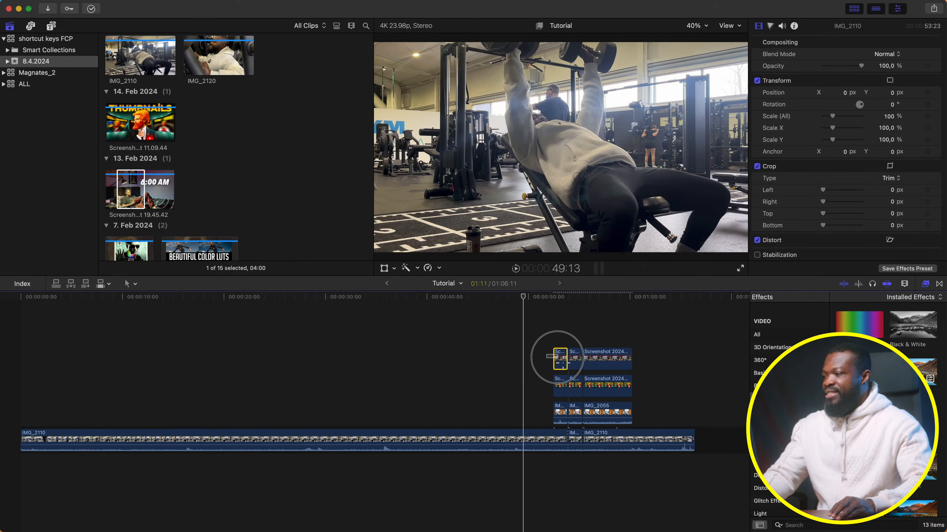
Copy the longest Screenshot 2024-02-13 piece in the stack and paste it as a connected clip above IMG_2110 at 35:15
click(598, 360)
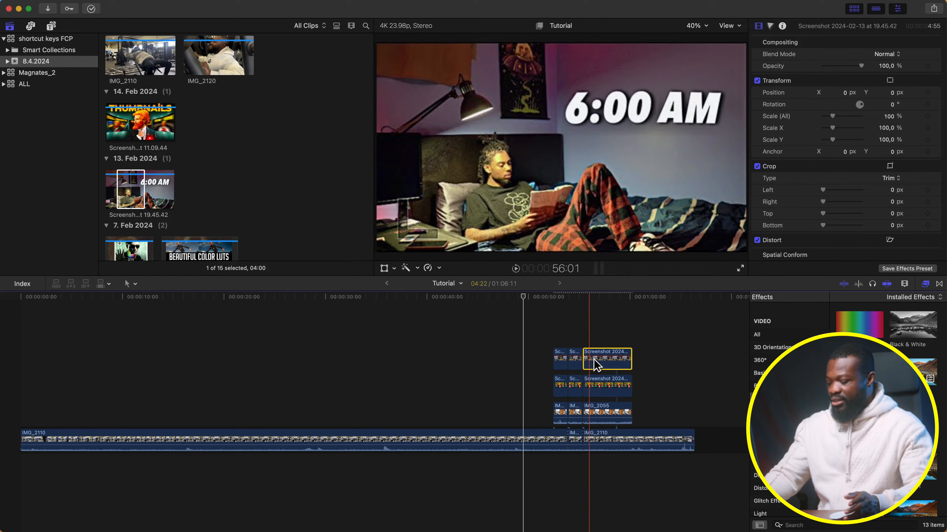
key(super+c)
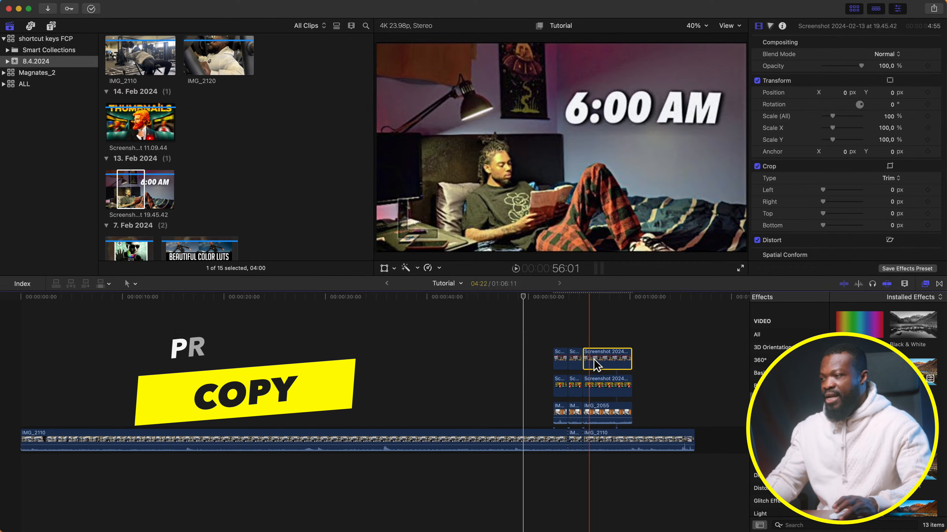
click(382, 409)
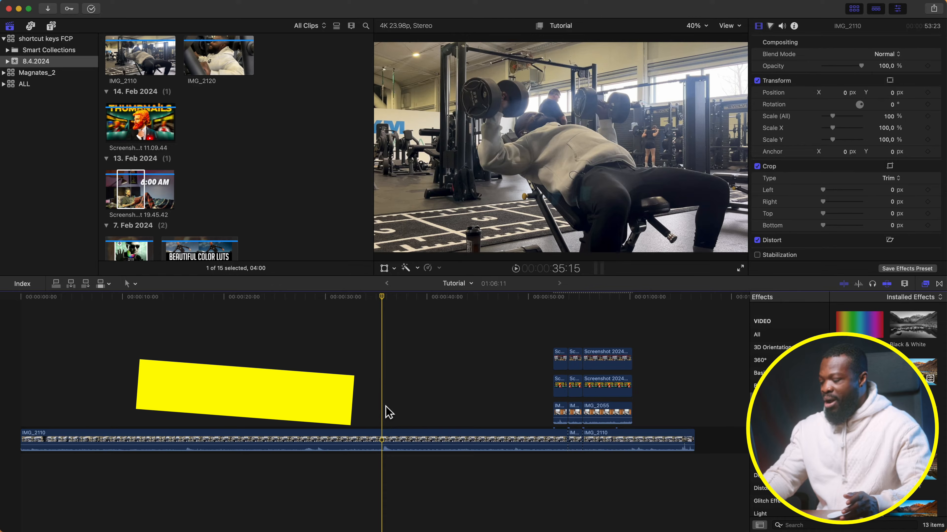
key(super+v)
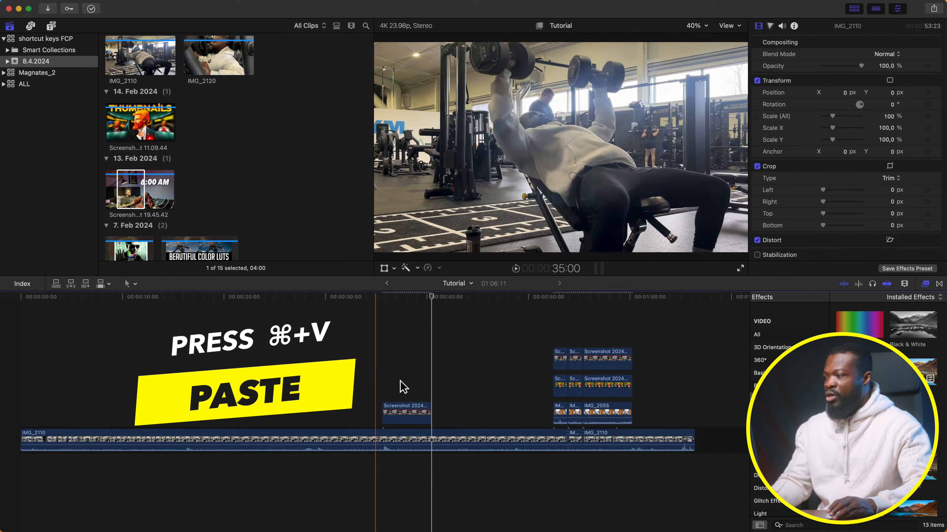
Cut the longest Screenshot 2024-02-13 piece out of the stack and paste it as a connected clip above IMG_2110 at 28:04
click(604, 359)
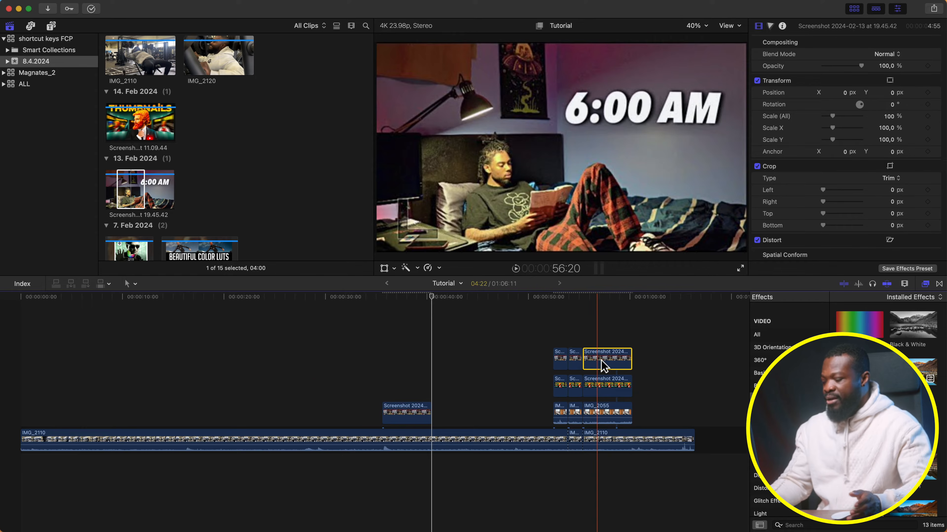
key(super+x)
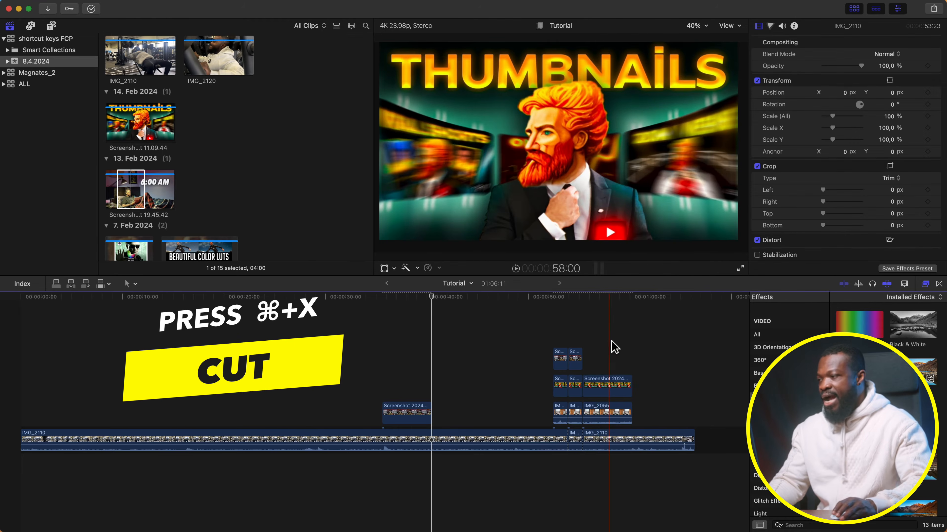
click(311, 388)
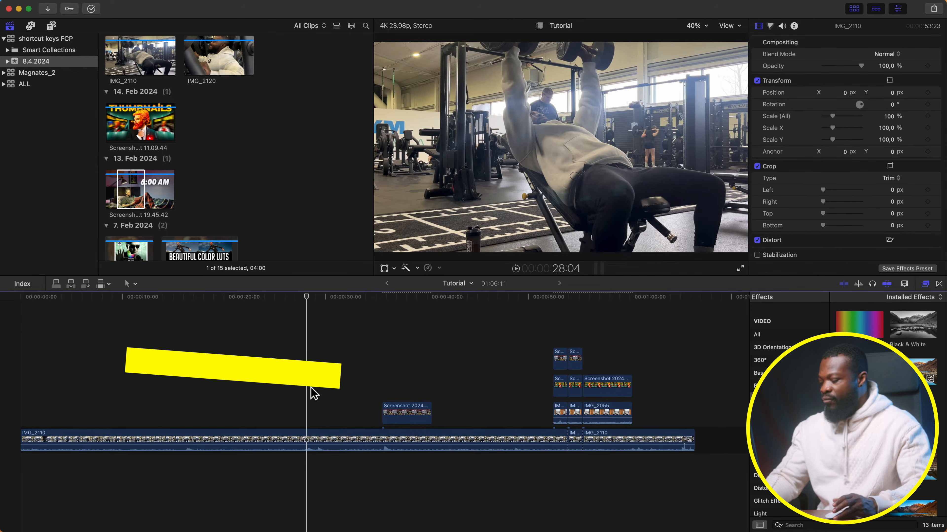
key(super+v)
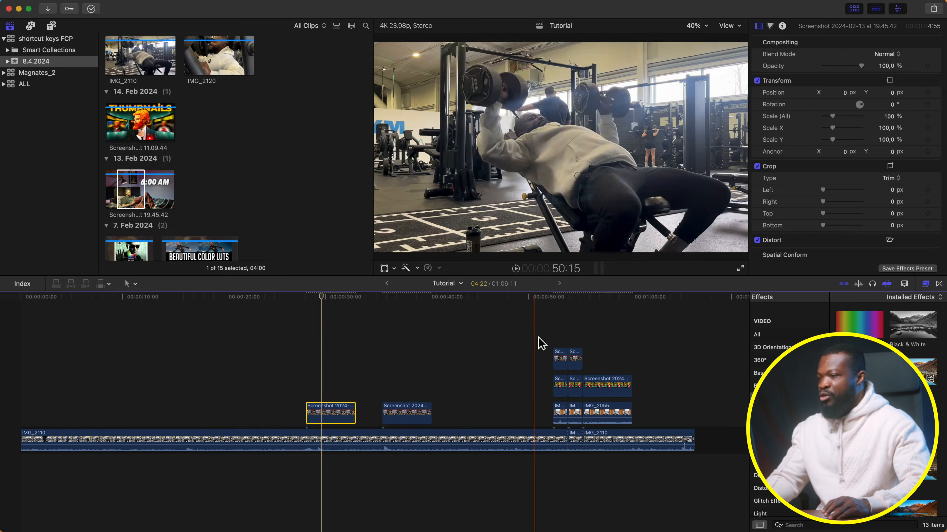
Apply the Black & White and Colorize effects to the first Screenshot 2024-02-13 clip, and paste those attributes onto the Screenshot 2024-02-14 clip beside it
drag(902, 328, 354, 412)
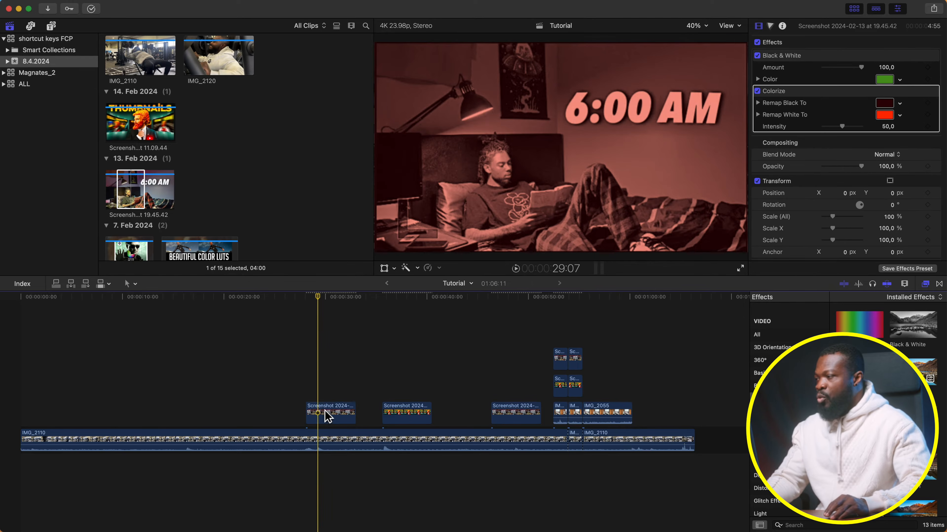
key(super+c)
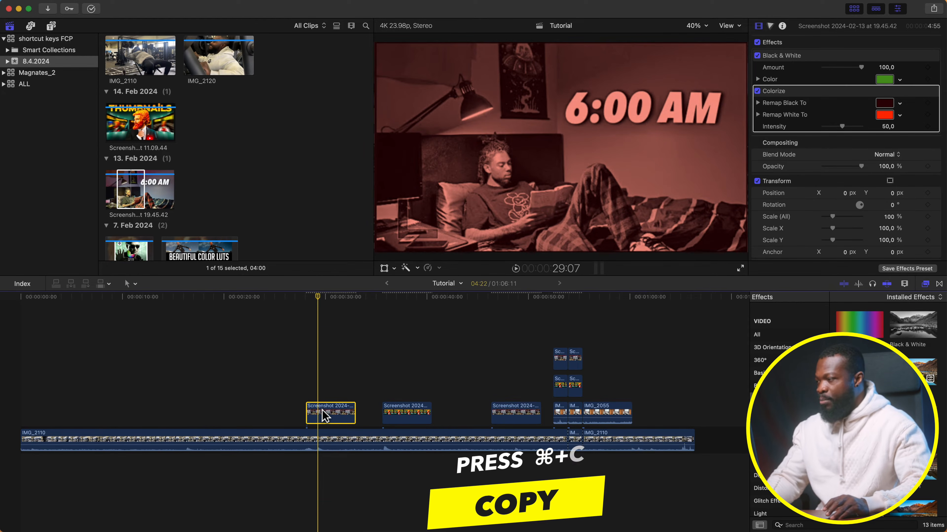
click(402, 412)
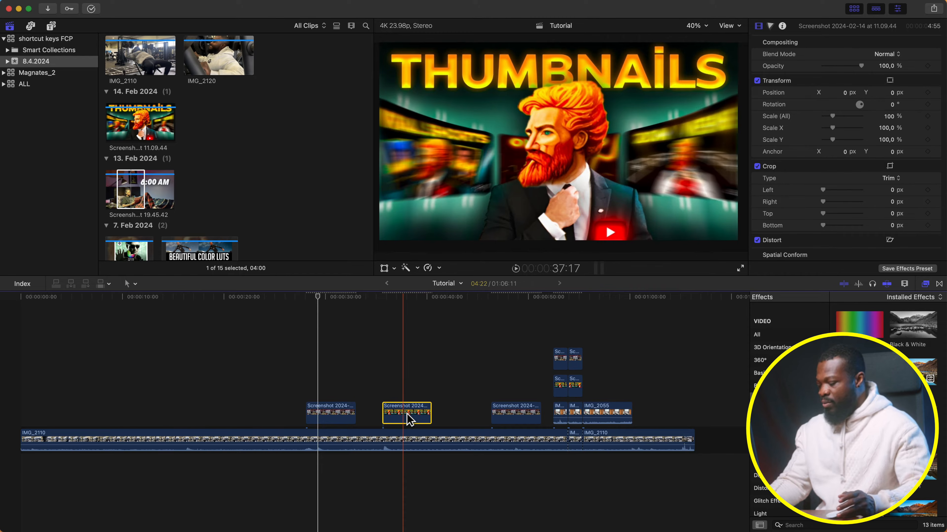
key(super+shift+v)
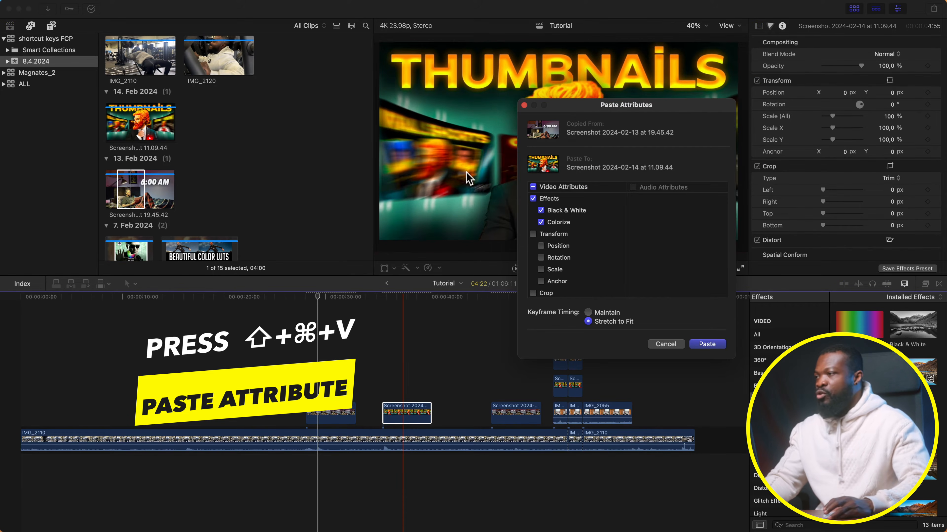
drag(659, 111, 542, 122)
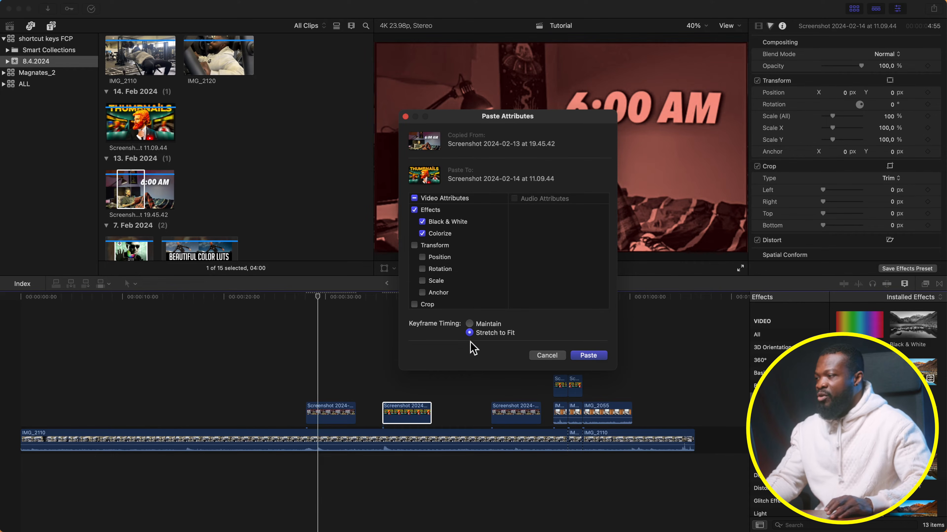
click(589, 356)
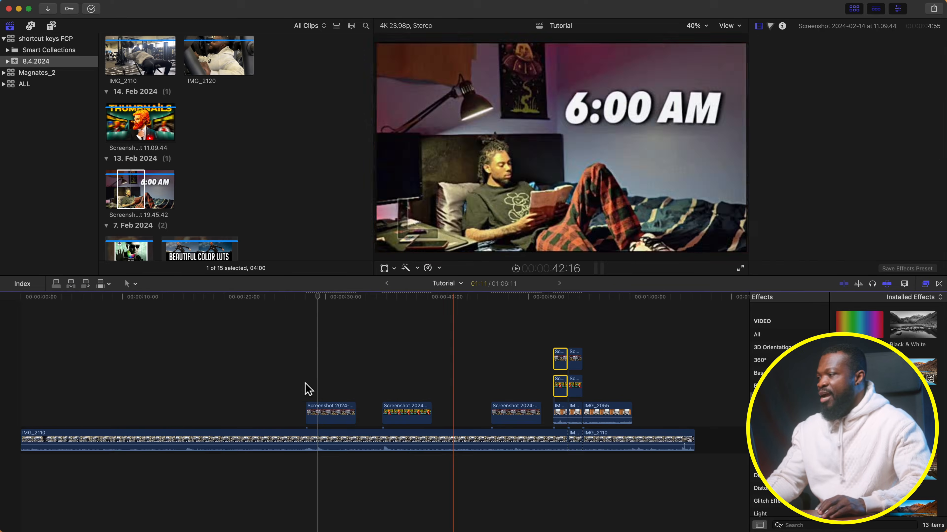
Paste the copied Black & White and Colorize attributes onto the eight connected clips after the Screenshot 2024-02-14 clip
click(318, 383)
drag(501, 340, 606, 414)
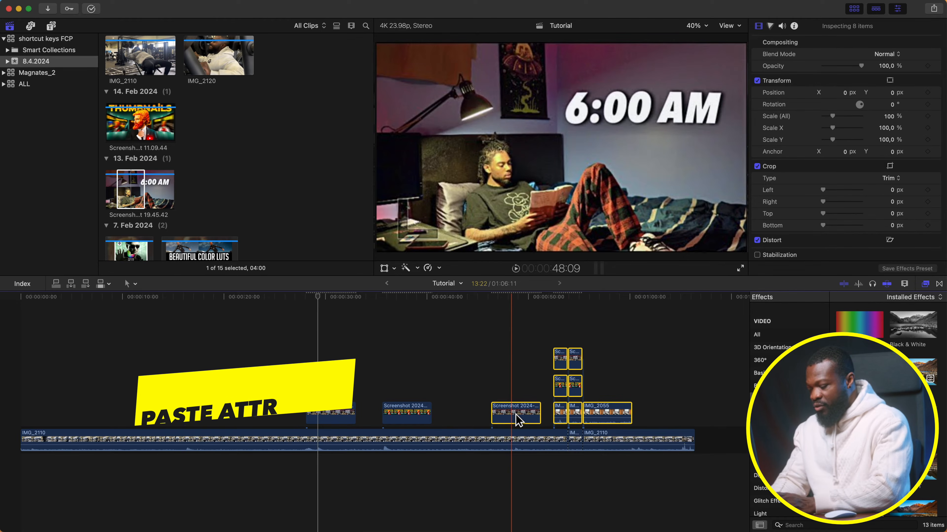
key(shift+super+v)
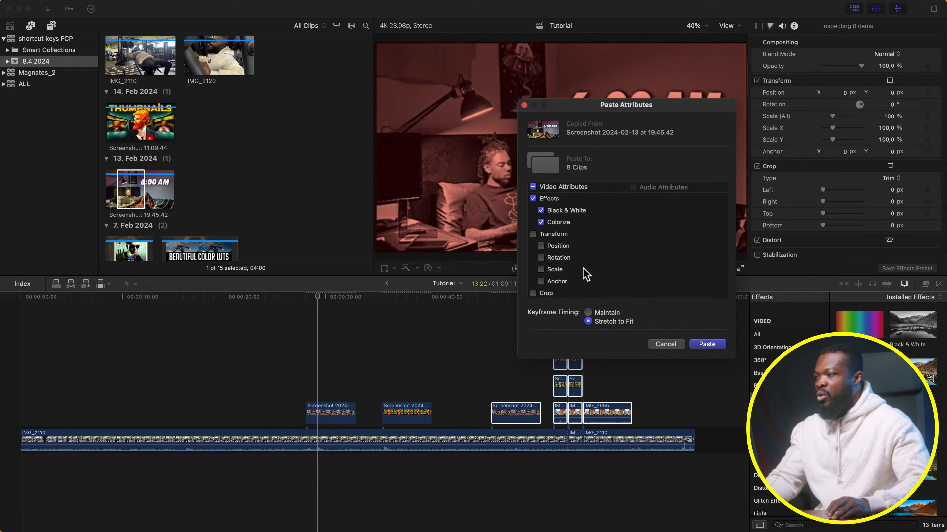
click(700, 345)
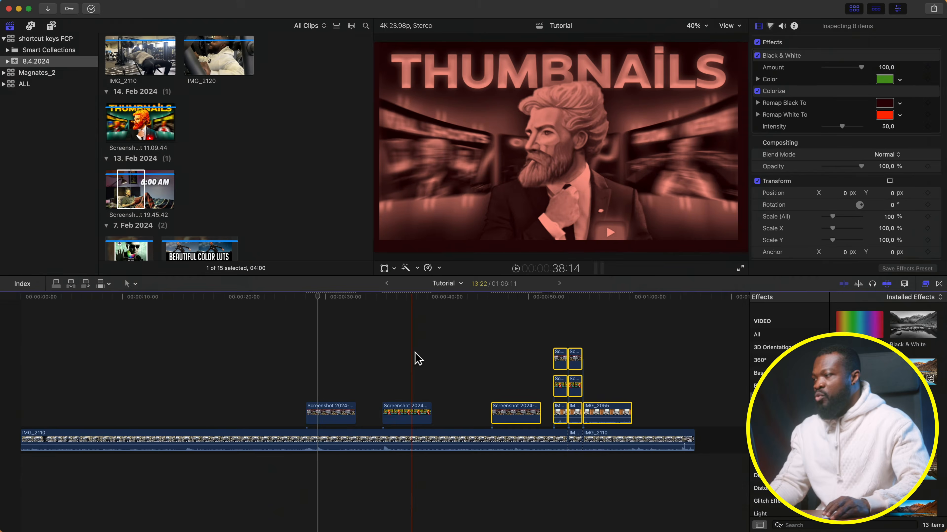
Remove the Black & White and Colorize attributes from all nine connected clips after the first Screenshot 2024-02-13 clip
drag(409, 349, 581, 400)
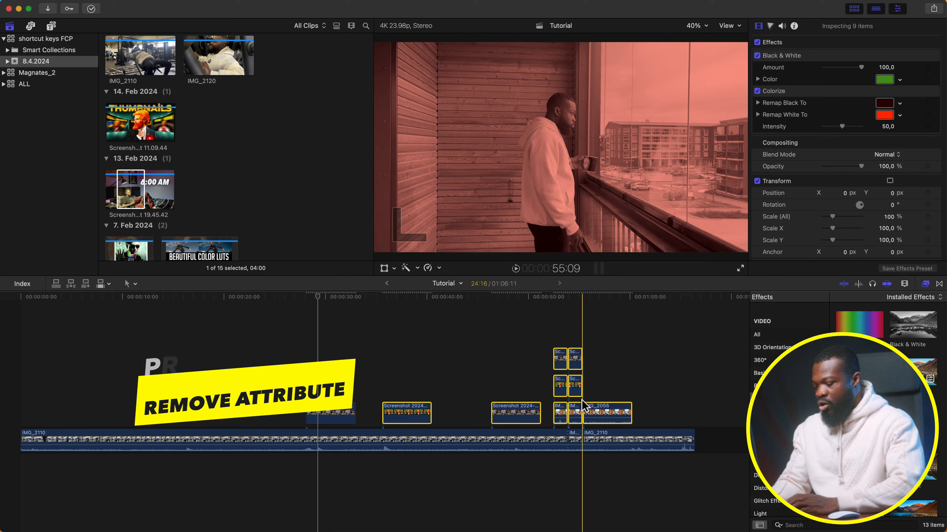
key(shift+super+x)
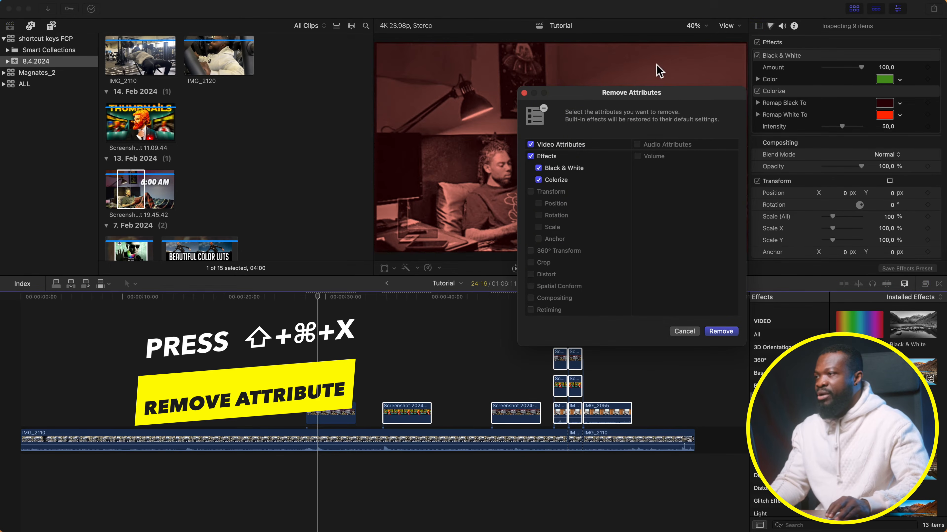
drag(676, 98, 546, 105)
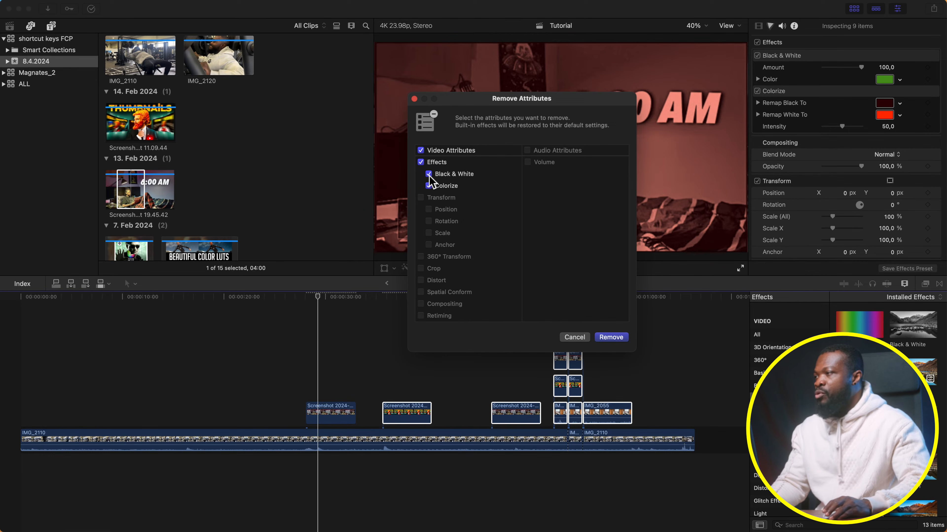
click(611, 337)
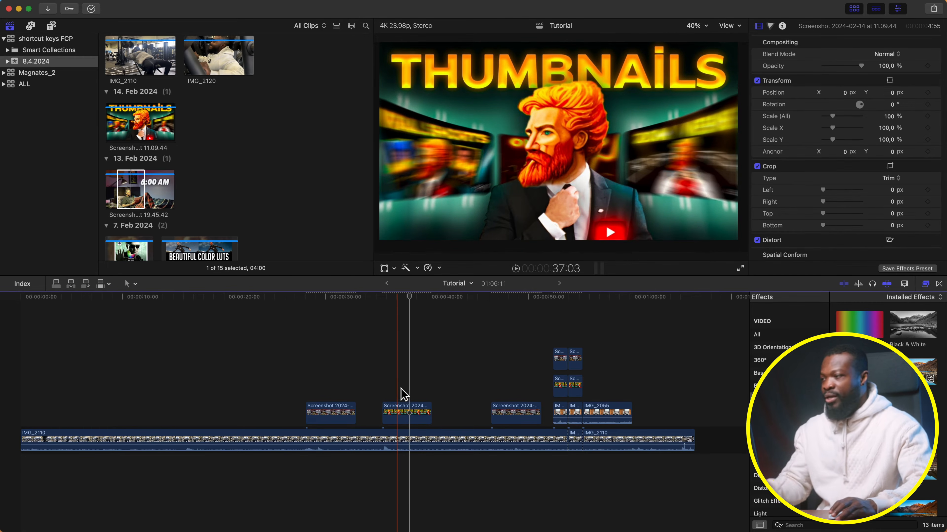
Copy the first Screenshot 2024-02-13 clip and paste its Black & White and Colorize effects onto the long IMG_2110 clip
click(323, 415)
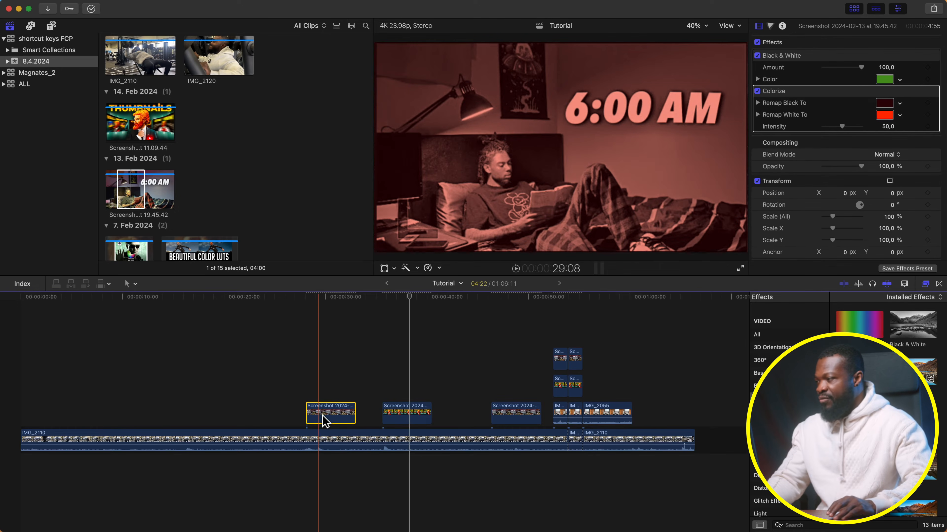
key(super+c)
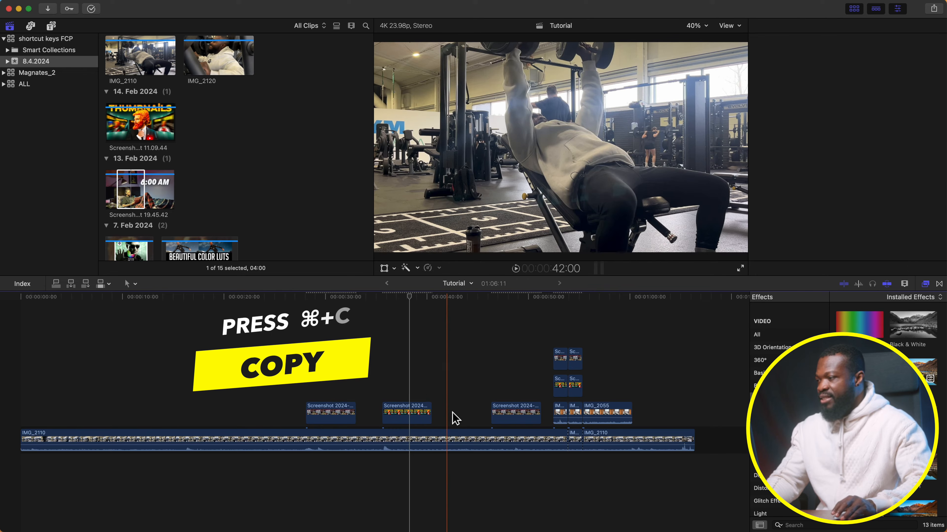
click(453, 441)
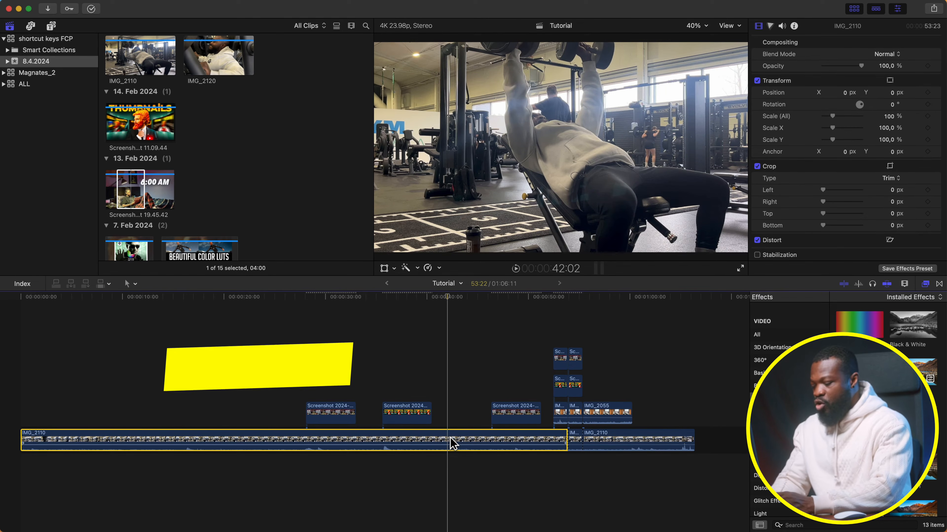
key(alt+super+v)
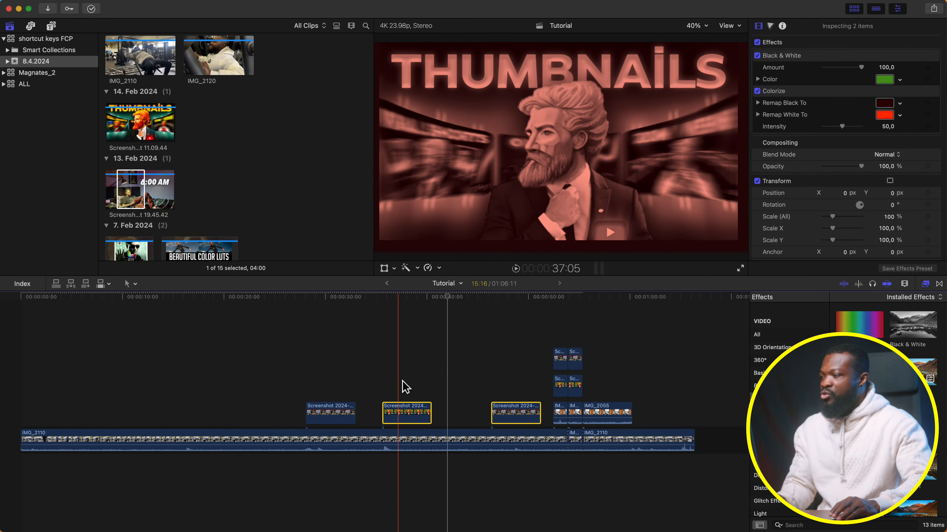
Remove the effects from the long IMG_2110 clip and the second and third connected screenshot clips above it
drag(398, 378, 514, 446)
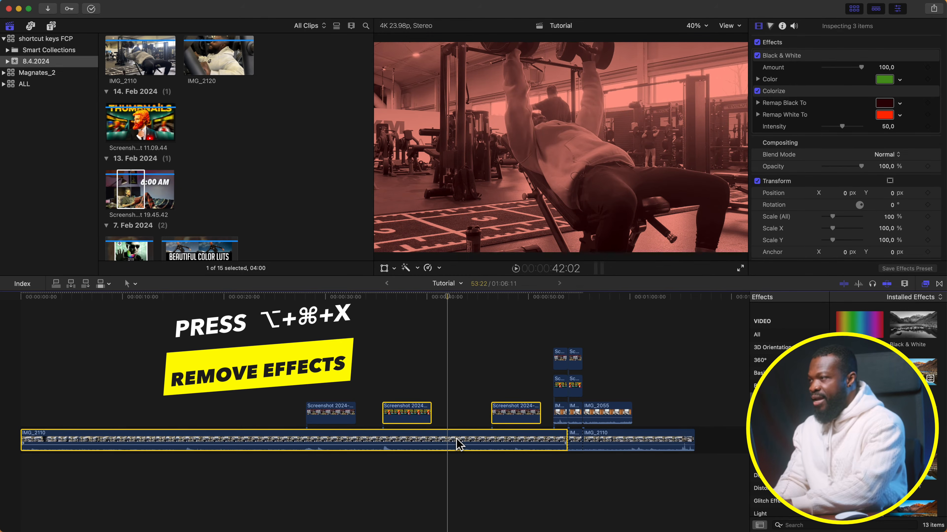
key(alt+super+x)
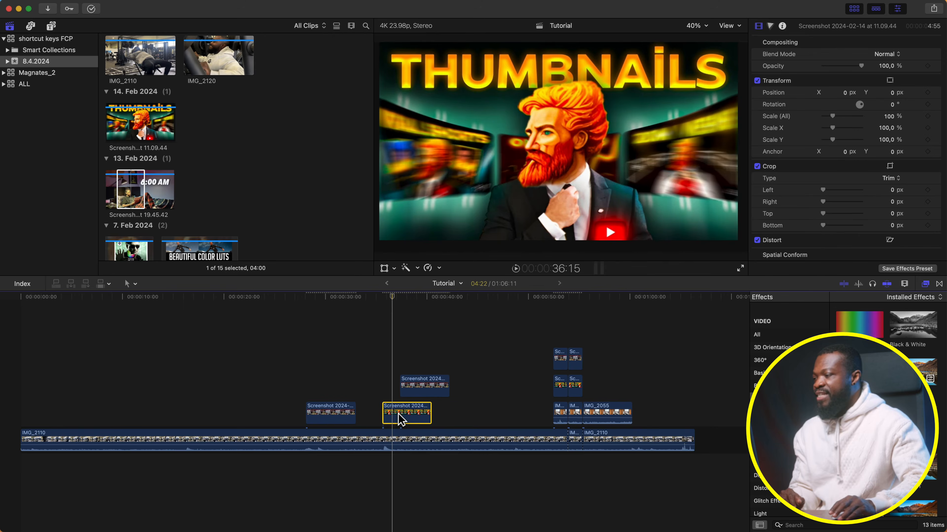
Move the Screenshot 2024-02-13 clip stacked over the Screenshot 2024-02-14 clip to directly above IMG_2110 at about 41:15
drag(416, 386, 460, 387)
click(400, 388)
Disable the Screenshot 2024-02-14 clip connected above IMG_2110 and enable it again
click(399, 416)
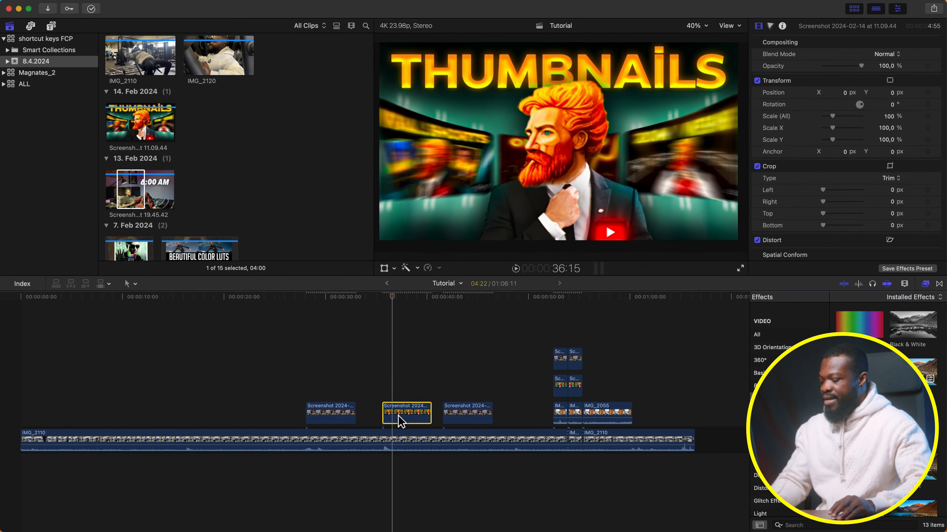
key(v)
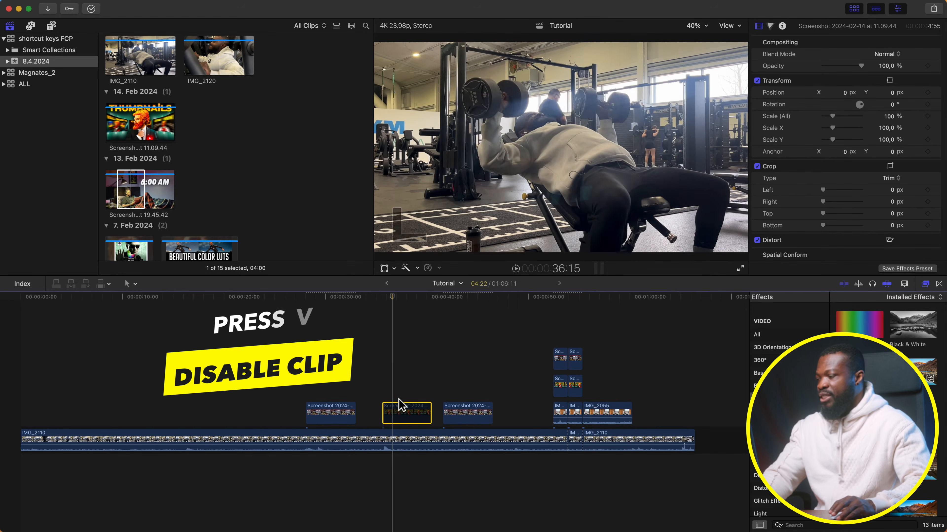
click(400, 444)
click(401, 423)
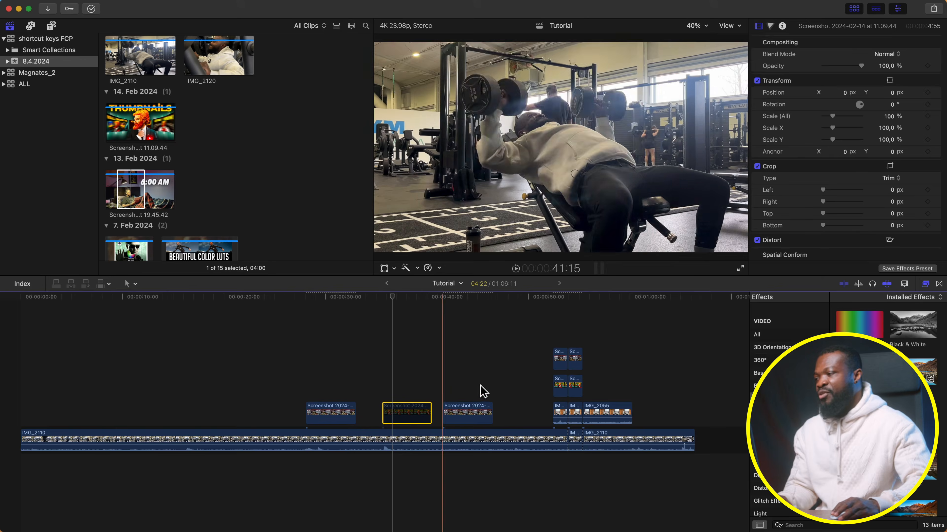
click(404, 388)
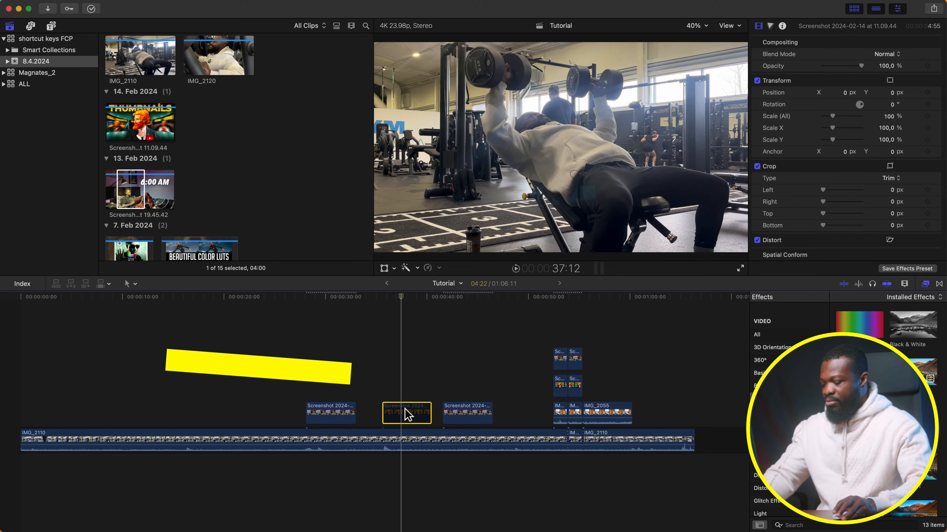
key(v)
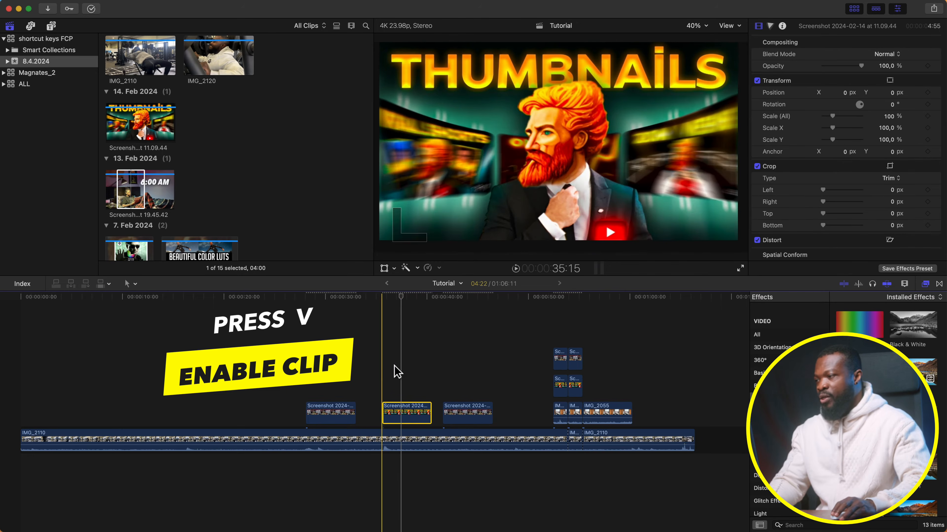
drag(549, 326, 583, 415)
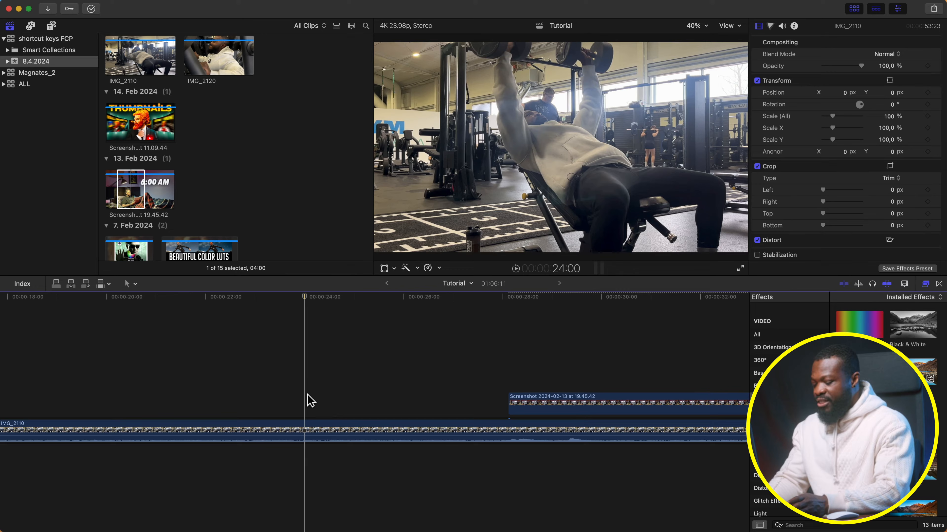
Jump the playhead ten frames forward from 24:00 over IMG_2110, and jump it backward by ten frames
key(shift+Right)
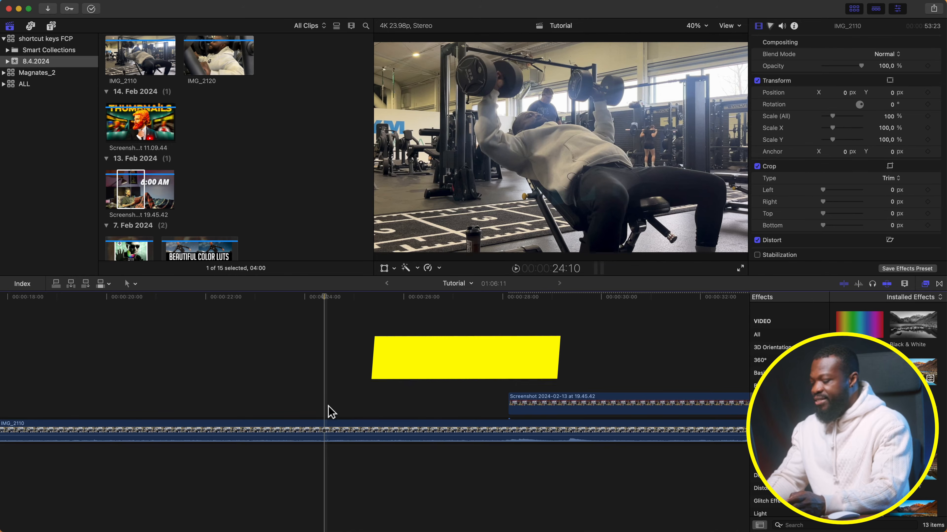
key(shift+Left)
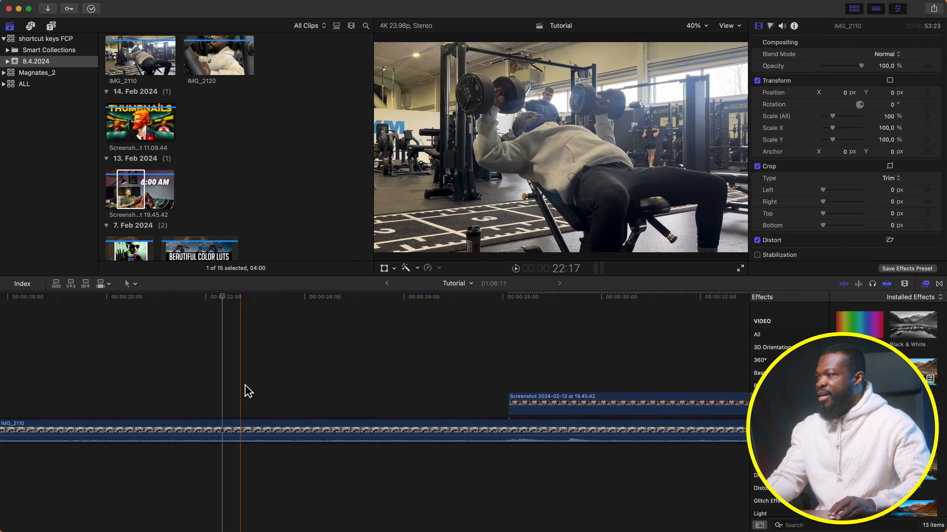
Place the playhead at 22:21 on the long IMG_2110 clip and add a hold frame there
click(250, 393)
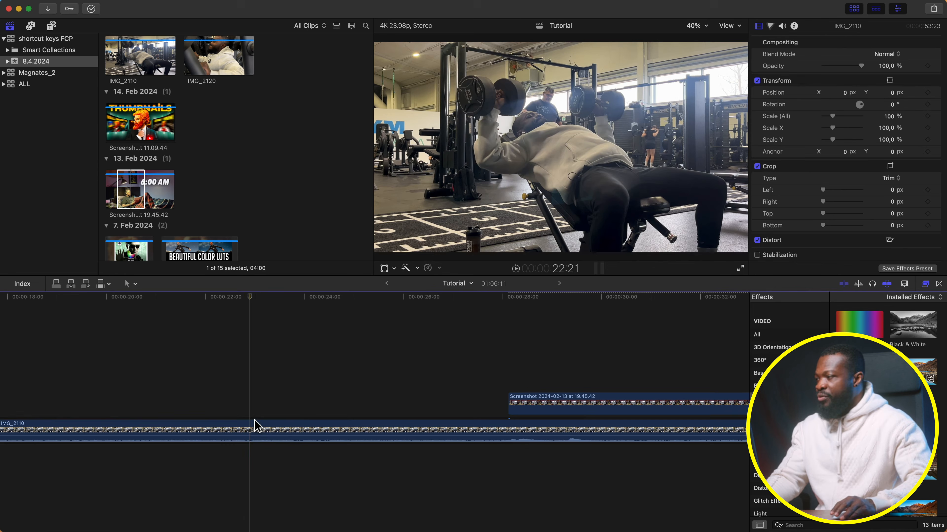
click(257, 433)
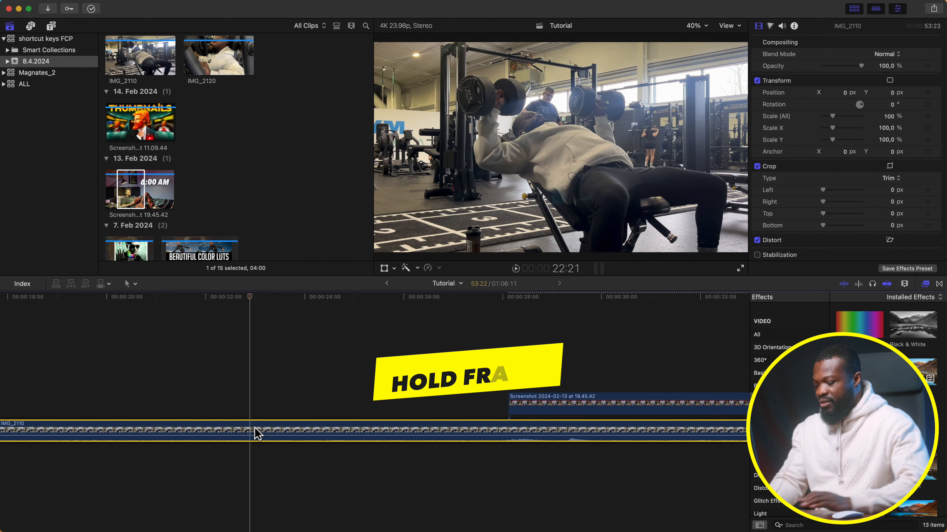
key(shift+h)
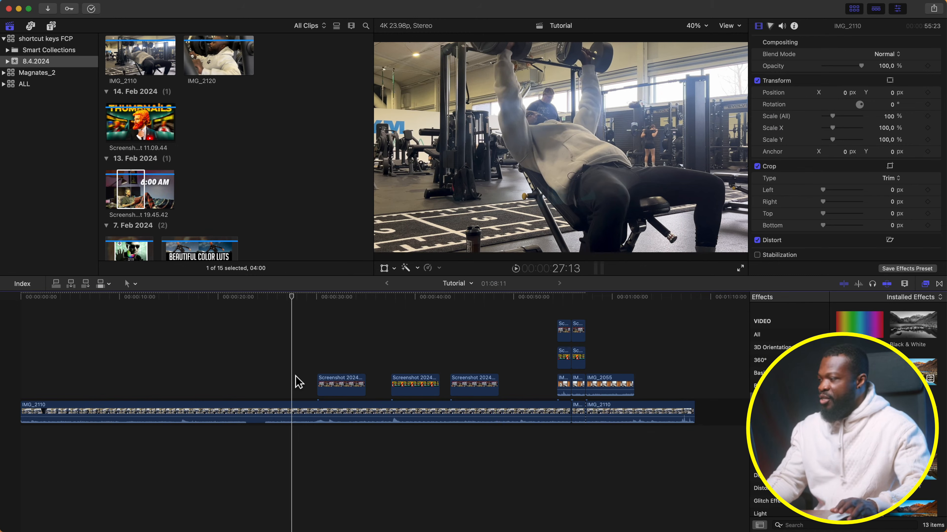
Open the Export File dialog for the Tutorial project, review its format, codec and resolution settings, and cancel the export
key(super+e)
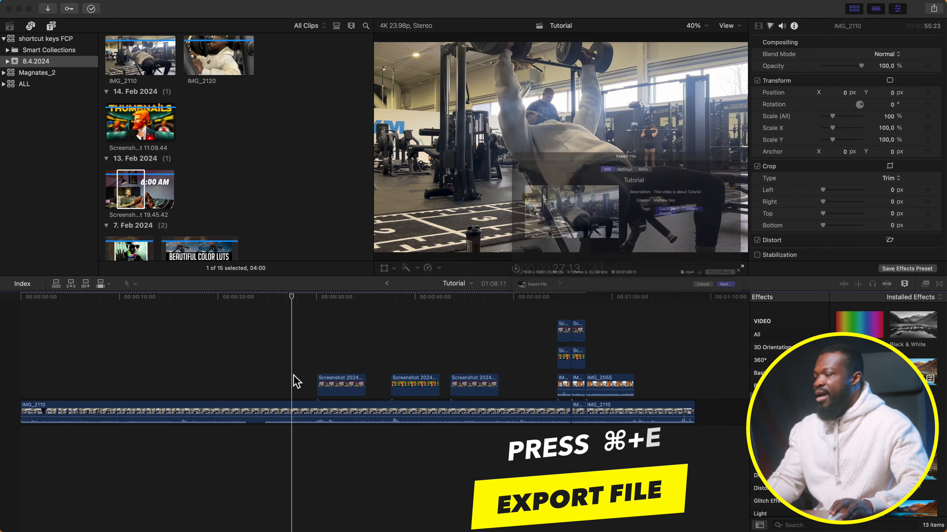
drag(548, 114, 427, 122)
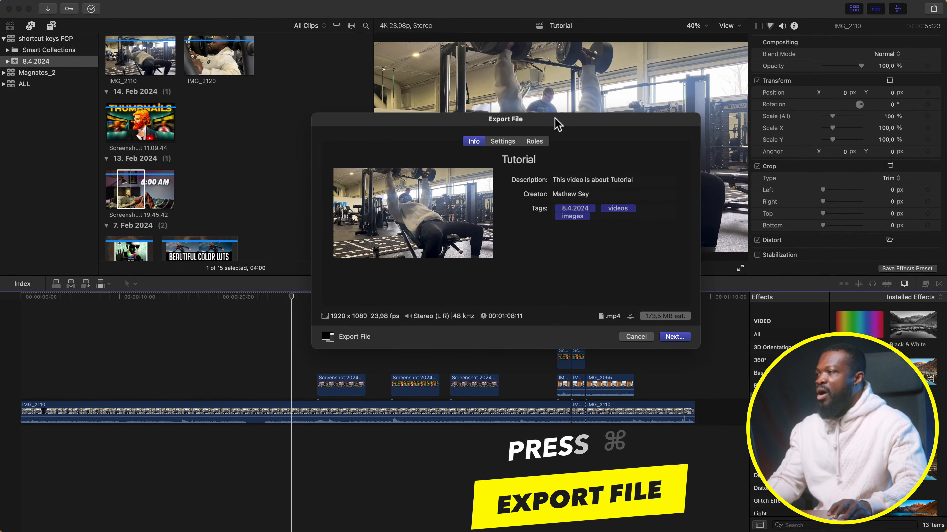
click(506, 145)
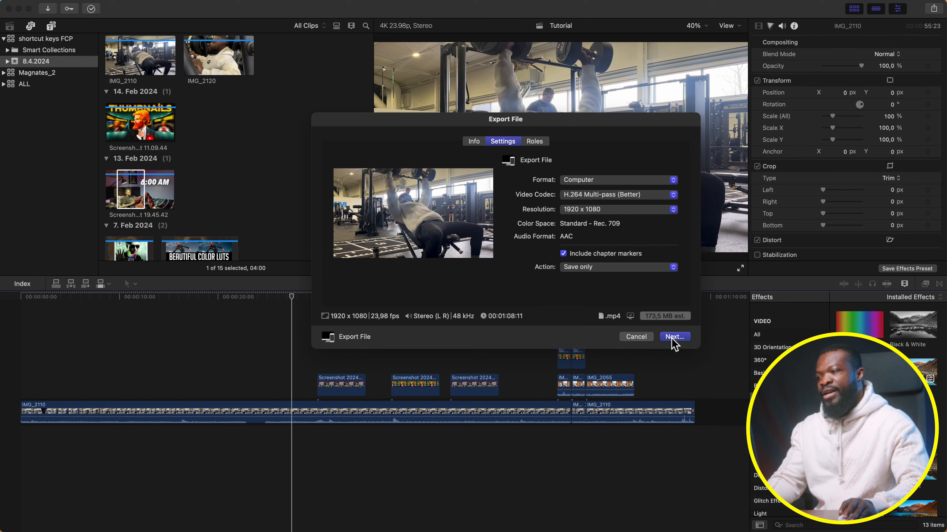
drag(446, 117, 449, 104)
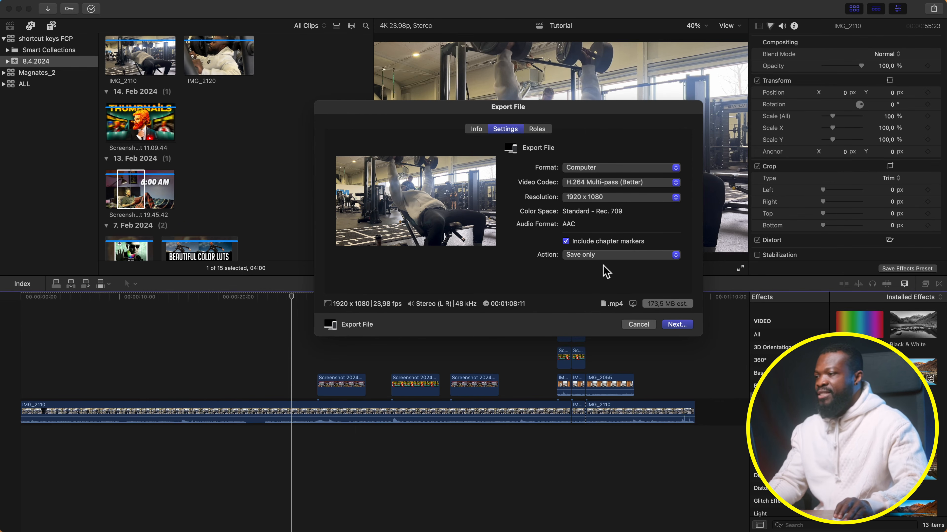
click(637, 325)
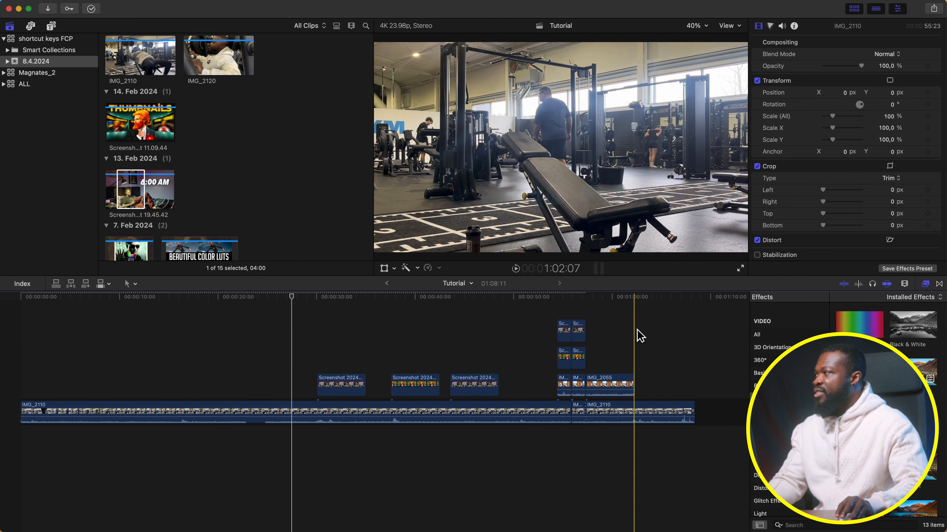
Make Apple Devices 1080p the default export destination in the application's Destinations settings, and close the settings
click(40, 1)
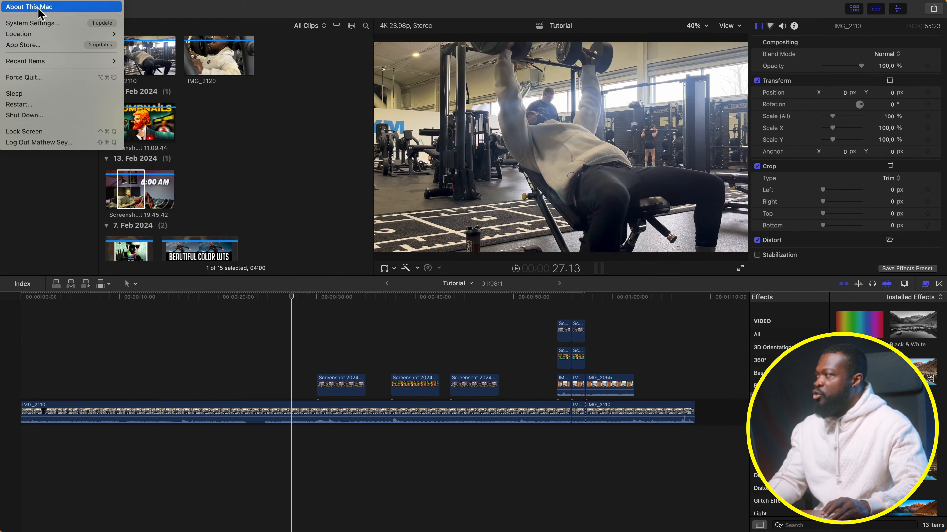
click(48, 25)
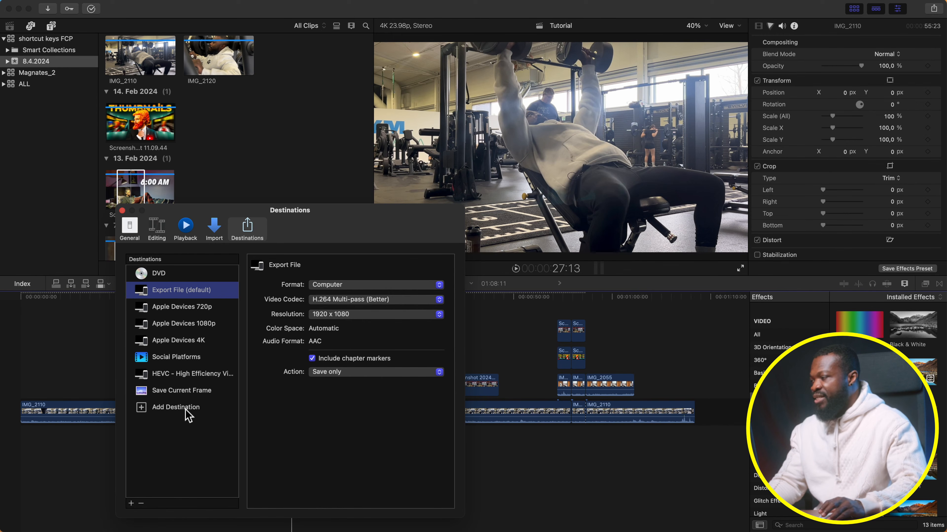
click(222, 323)
click(222, 302)
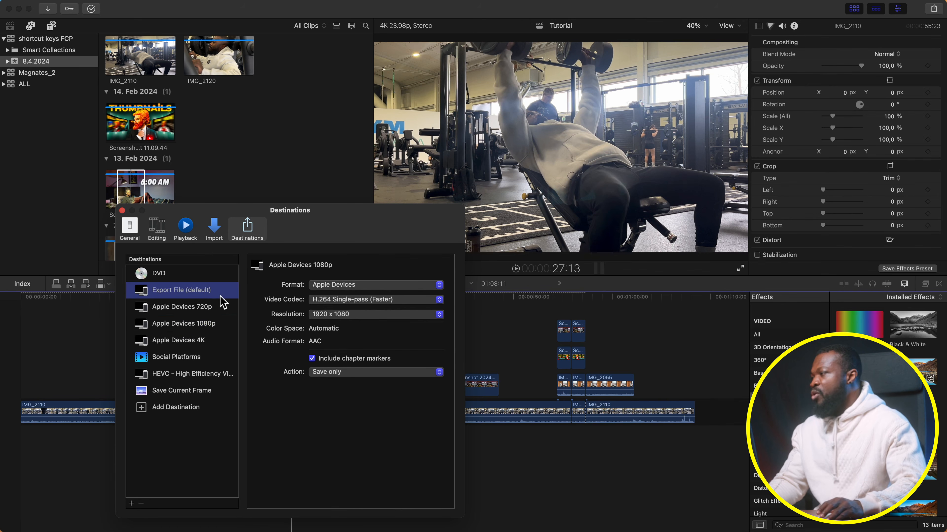
right_click(223, 332)
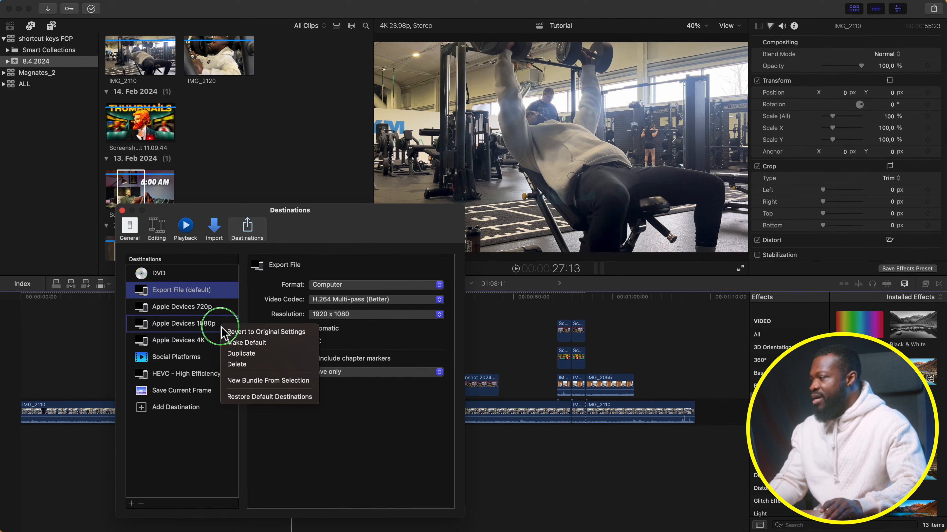
click(234, 344)
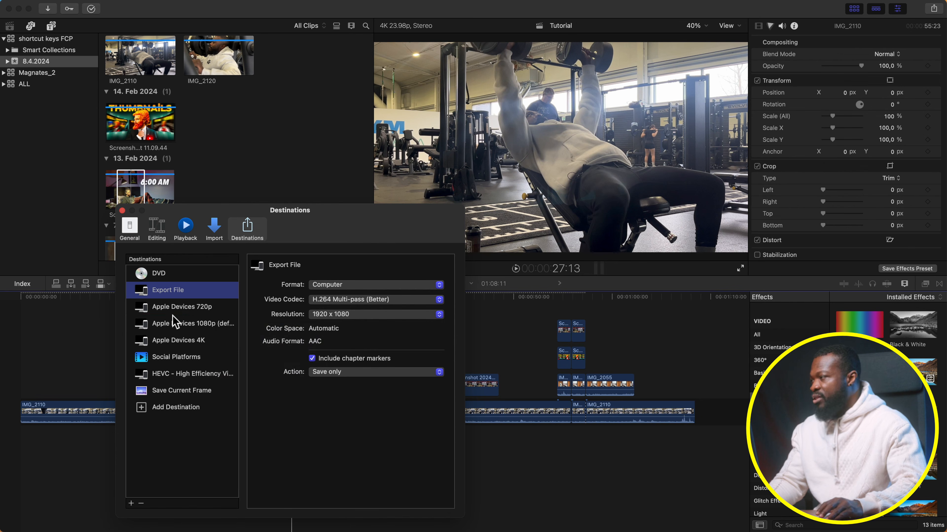
click(122, 211)
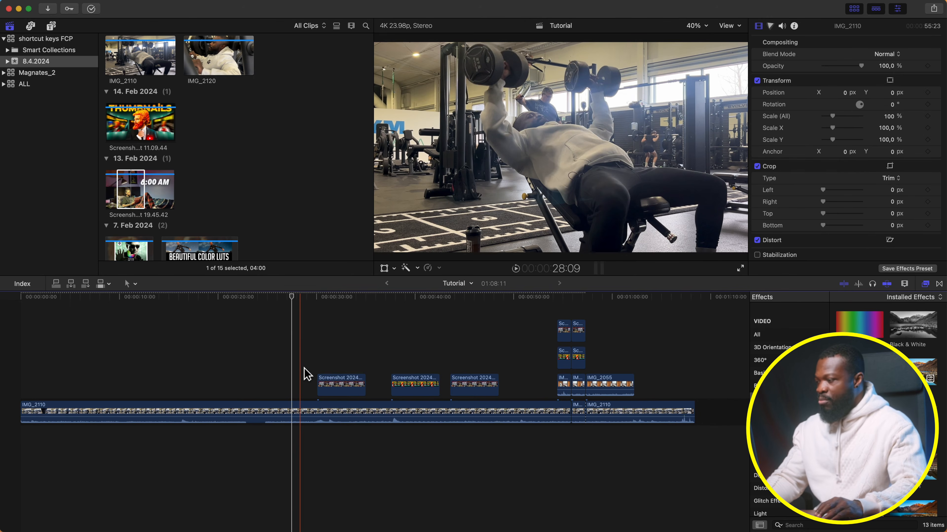
Open the export dialog for the Tutorial project with the default Apple Devices 1080p destination
key(super+e)
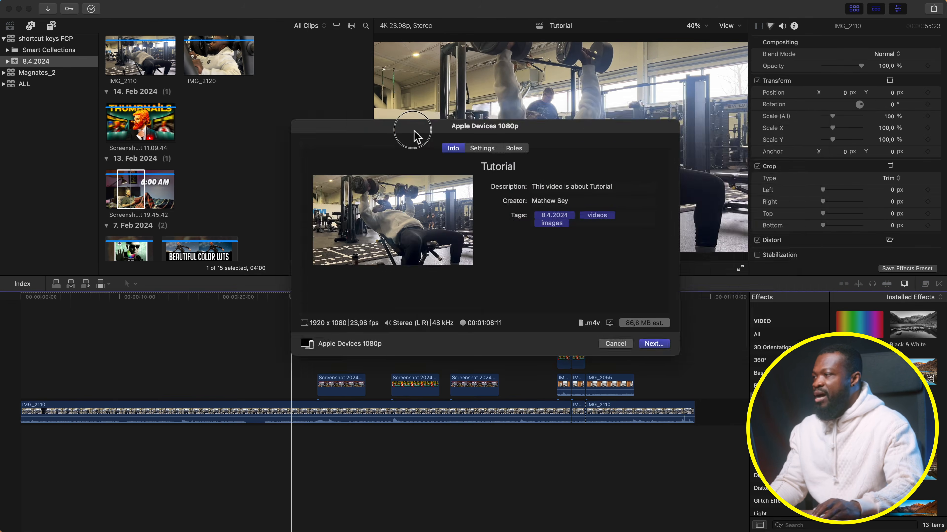